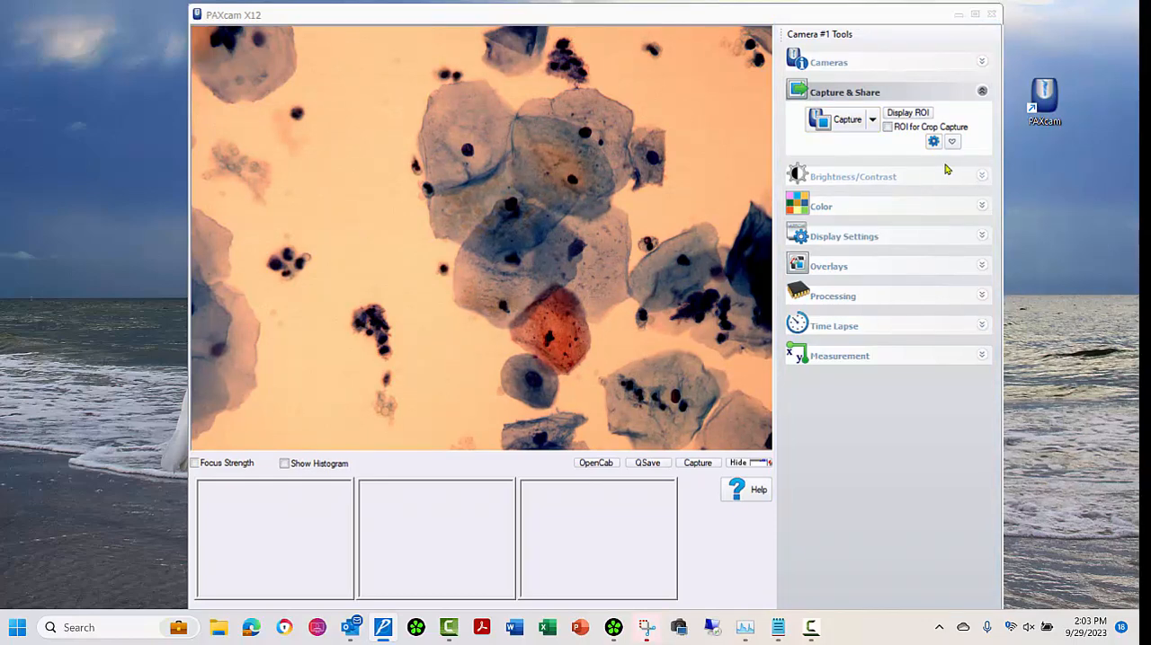
# Step: Expand the Brightness/Contrast and Color settings and try brighter and darker exposure levels, such as 18.1 ms and 6.4 ms
pyautogui.click(980, 177)
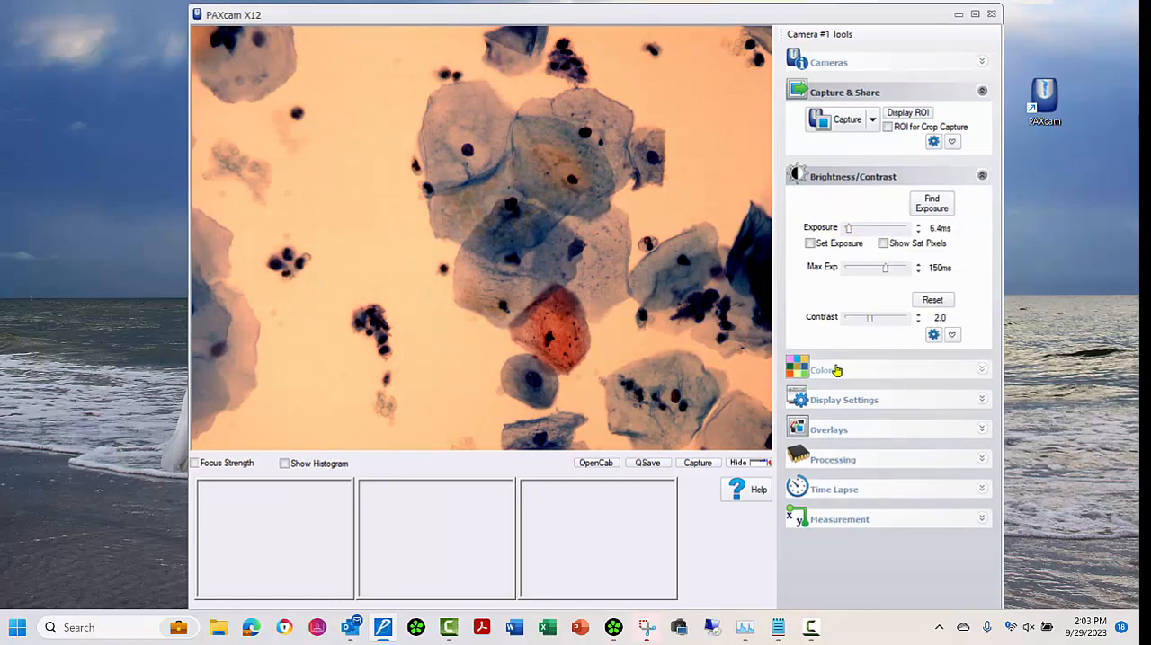
pyautogui.click(983, 374)
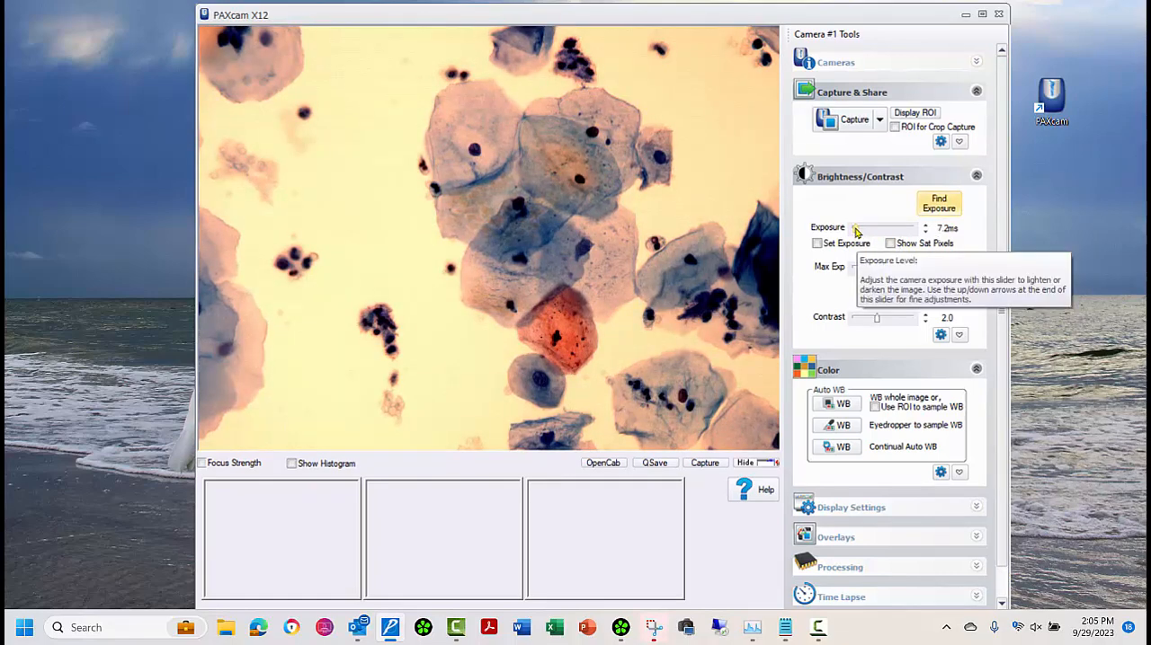
pyautogui.click(860, 232)
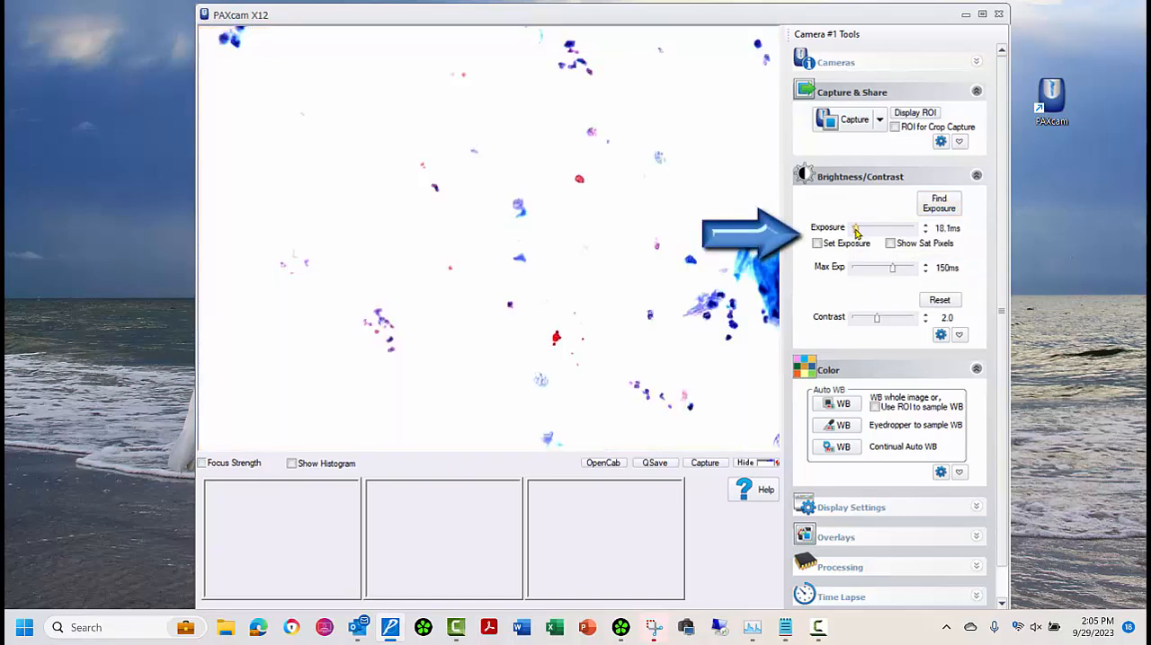
pyautogui.click(857, 232)
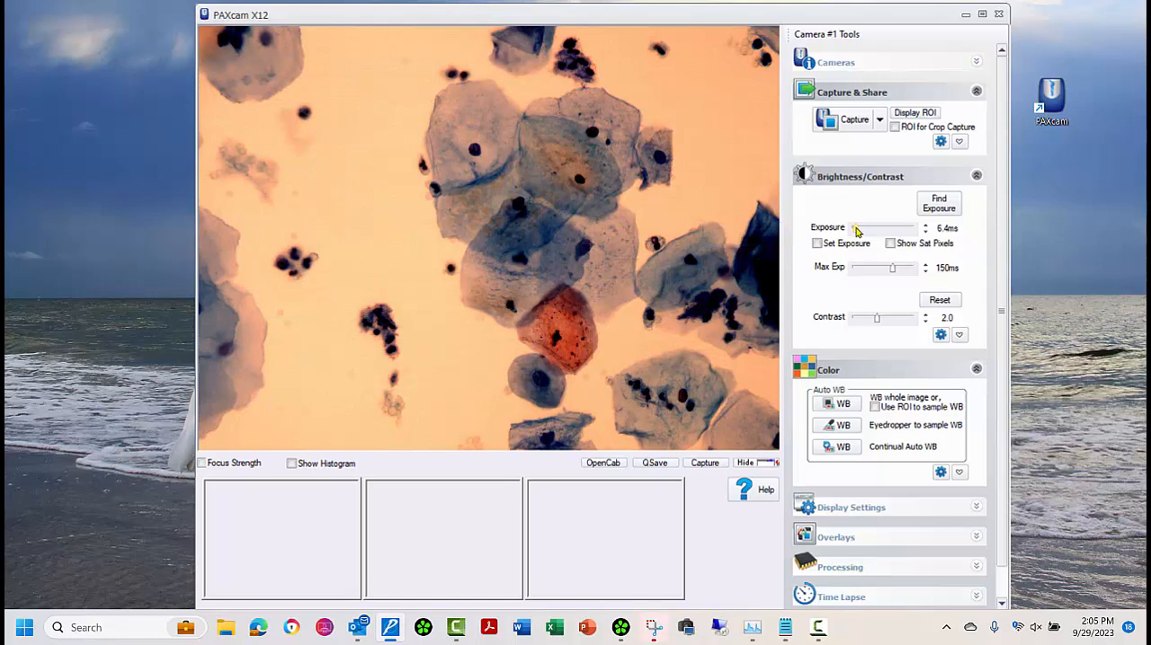
pyautogui.click(859, 232)
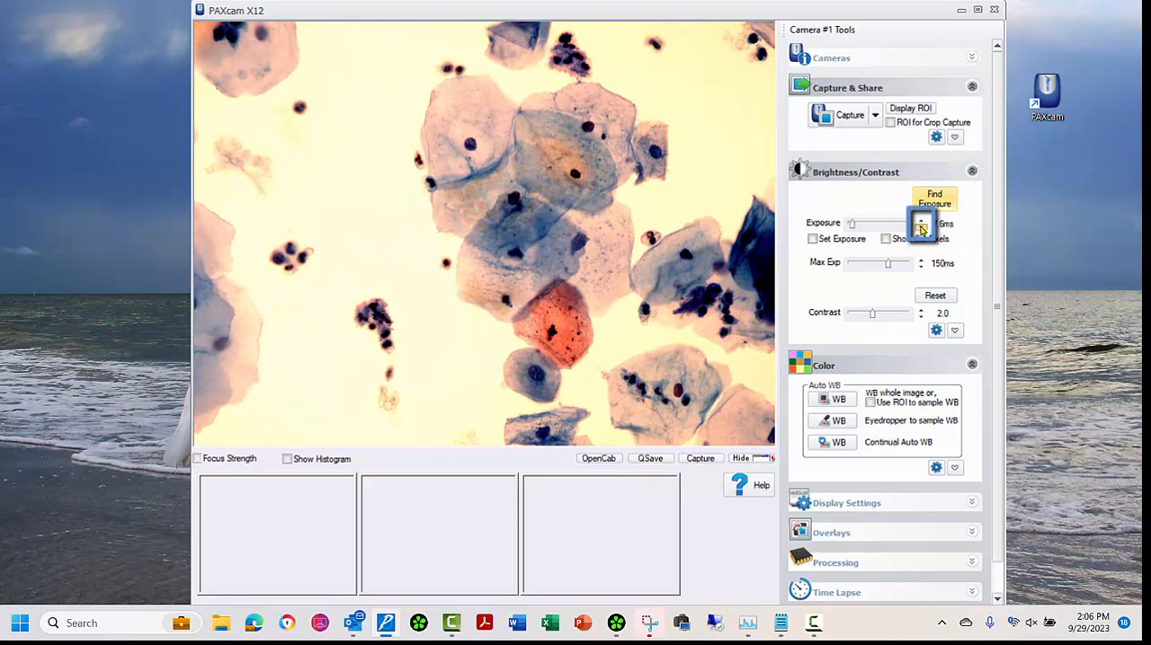
# Step: Fine-tune the exposure in small increments to 7.0 ms
pyautogui.click(920, 229)
pyautogui.click(920, 229)
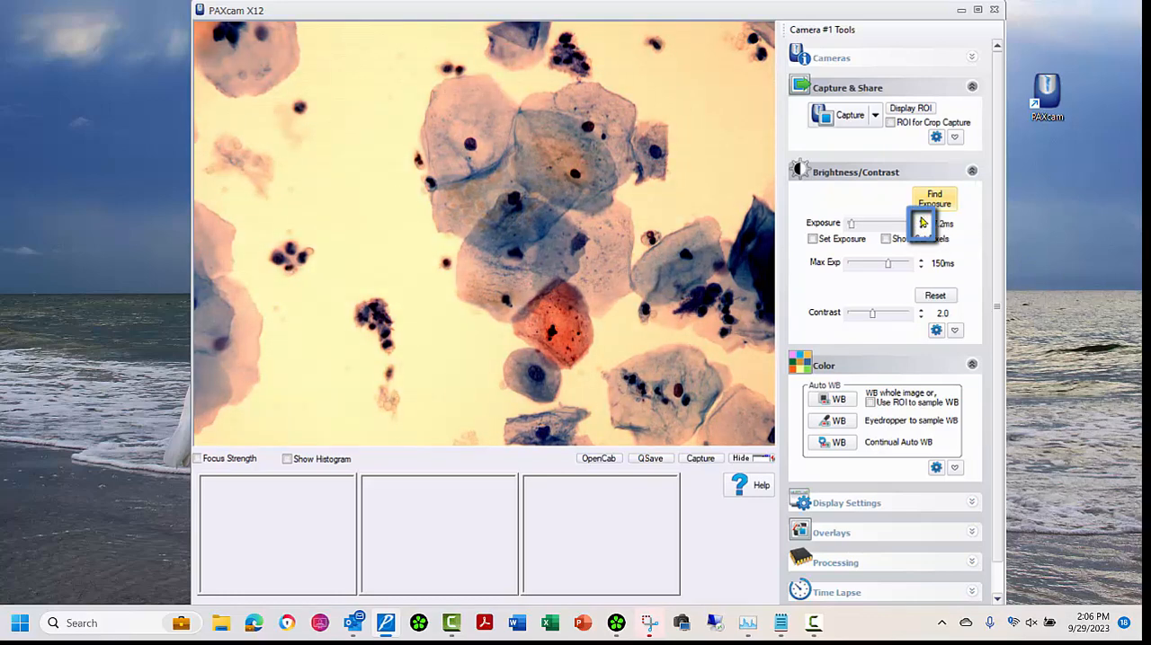
pyautogui.click(922, 222)
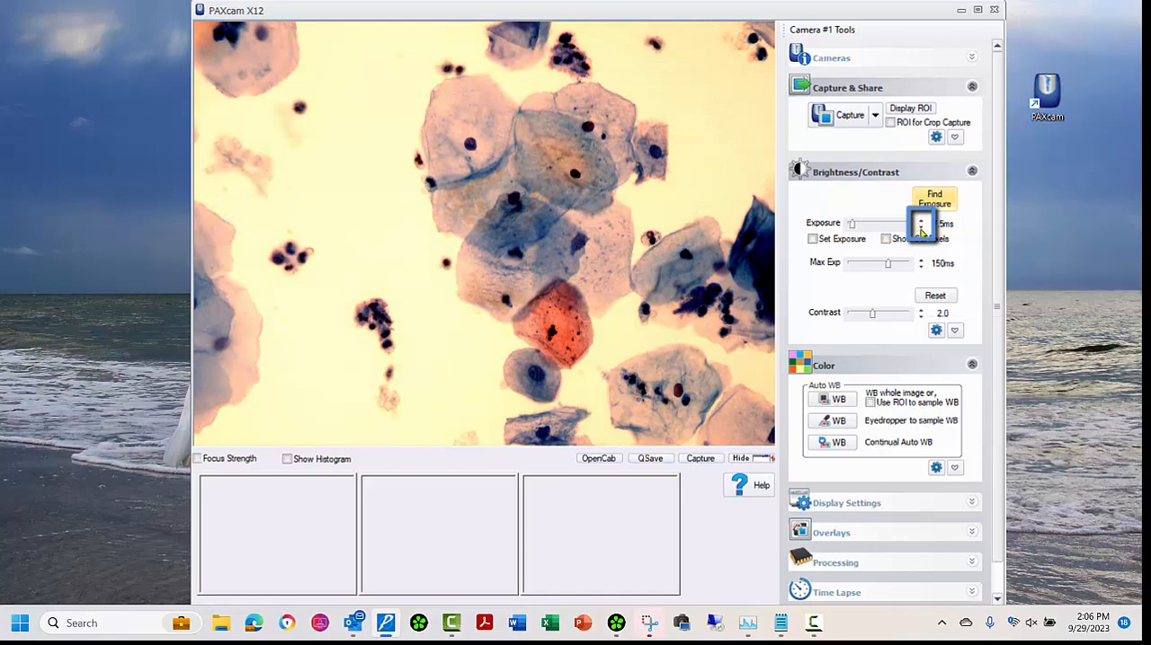
pyautogui.click(921, 229)
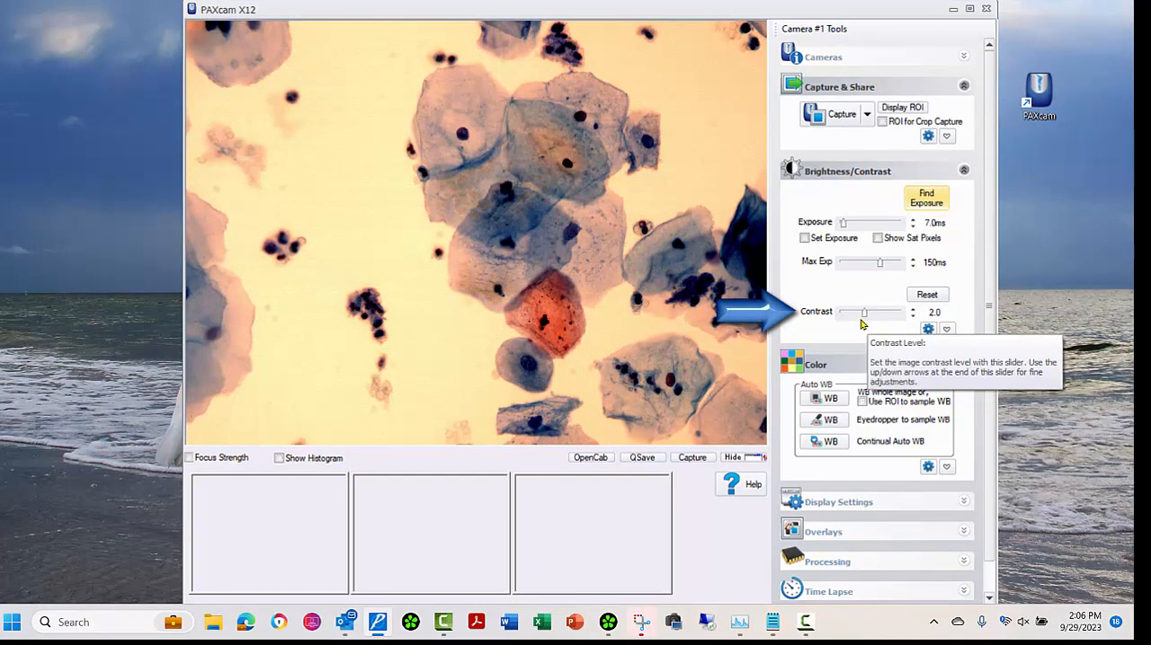
# Step: Try contrast levels of 3.2 and 0.5 on the live image, and fine-tune the contrast to 1.4
pyautogui.moveTo(864, 315); pyautogui.dragTo(879, 316)
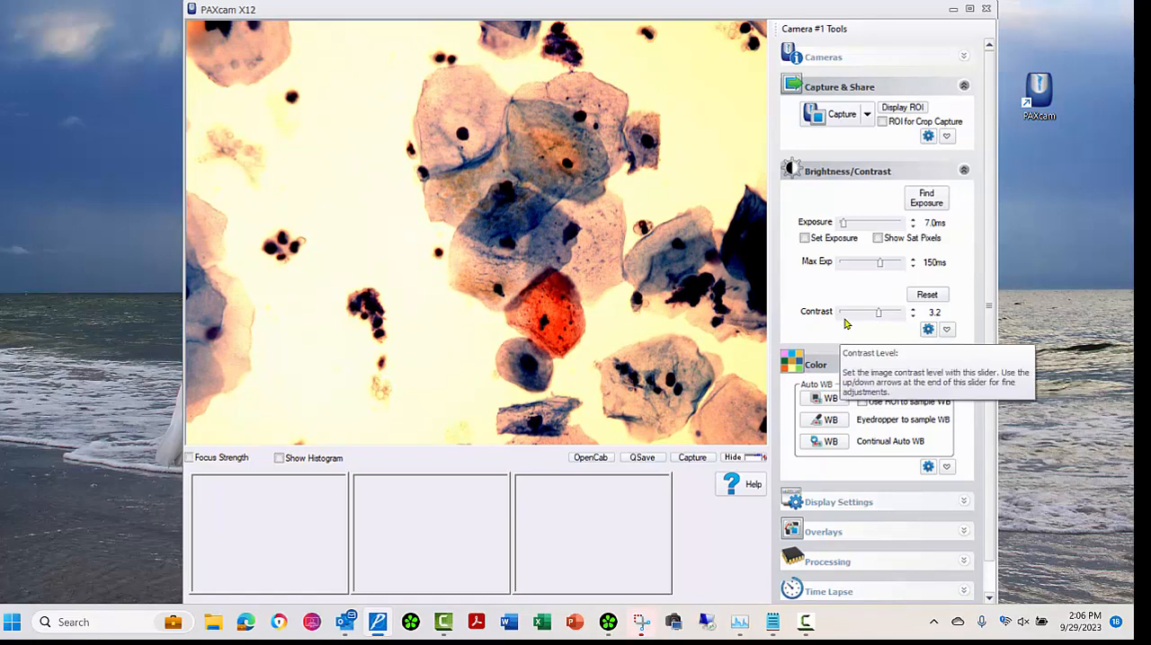
pyautogui.moveTo(878, 315); pyautogui.dragTo(848, 315)
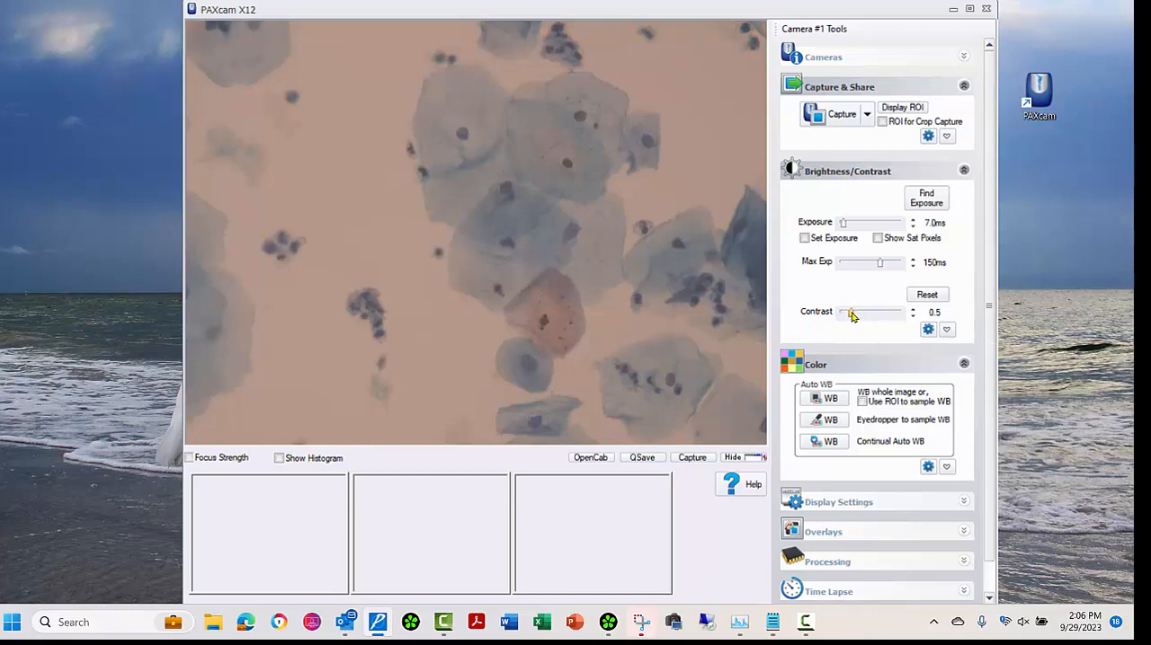
pyautogui.moveTo(857, 317); pyautogui.dragTo(850, 315)
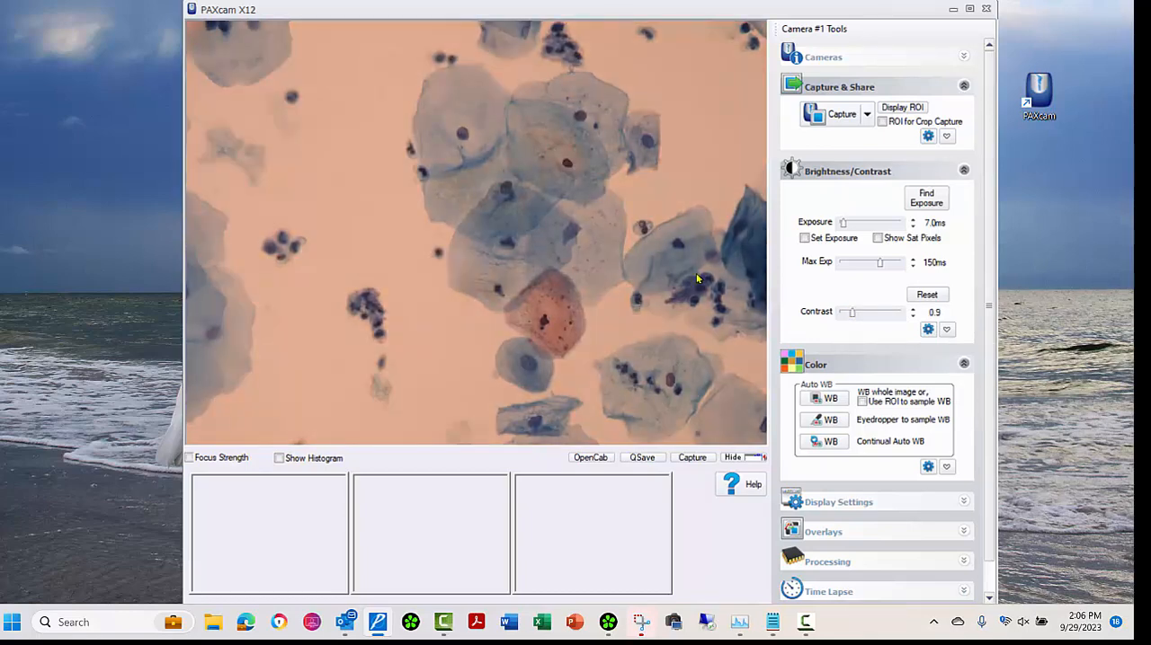
pyautogui.click(912, 310)
pyautogui.click(911, 310)
pyautogui.click(911, 310)
pyautogui.click(912, 310)
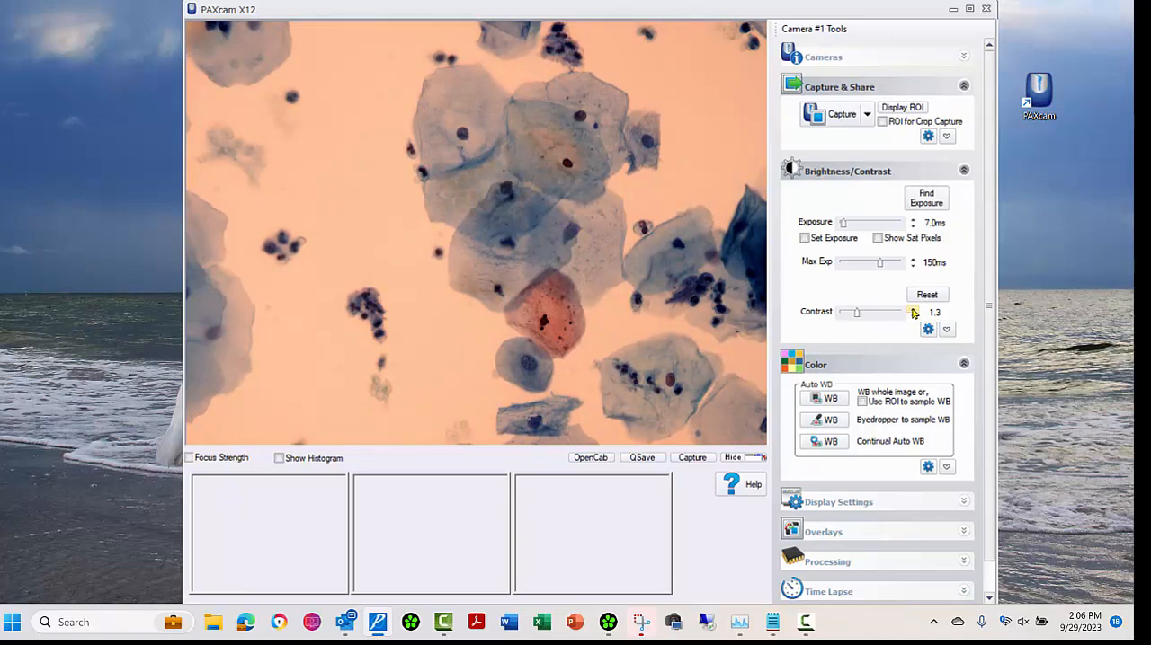
pyautogui.click(912, 310)
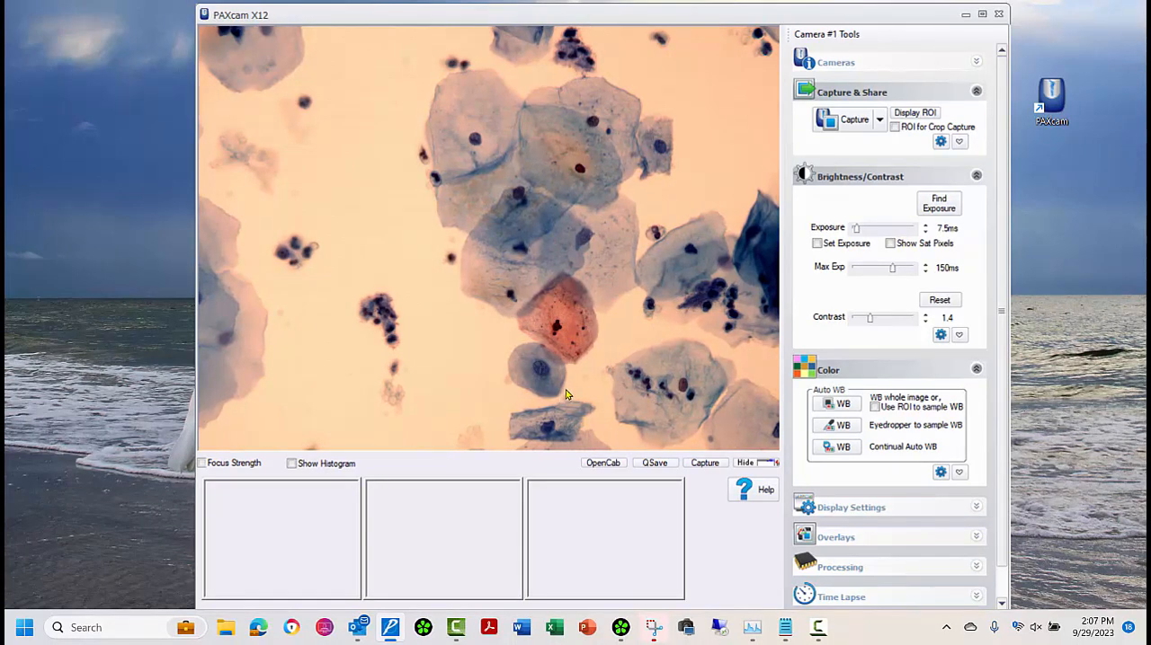
# Step: White-balance the live image by sampling a blank background area beside the cells with the eyedropper
pyautogui.click(851, 428)
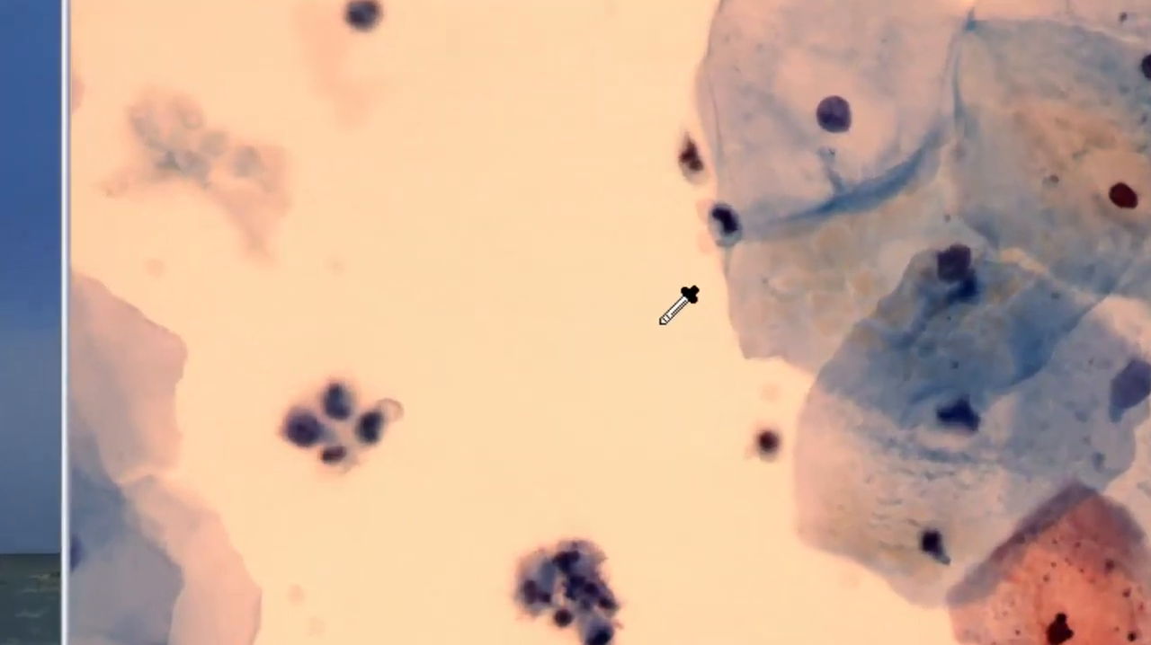
pyautogui.click(595, 295)
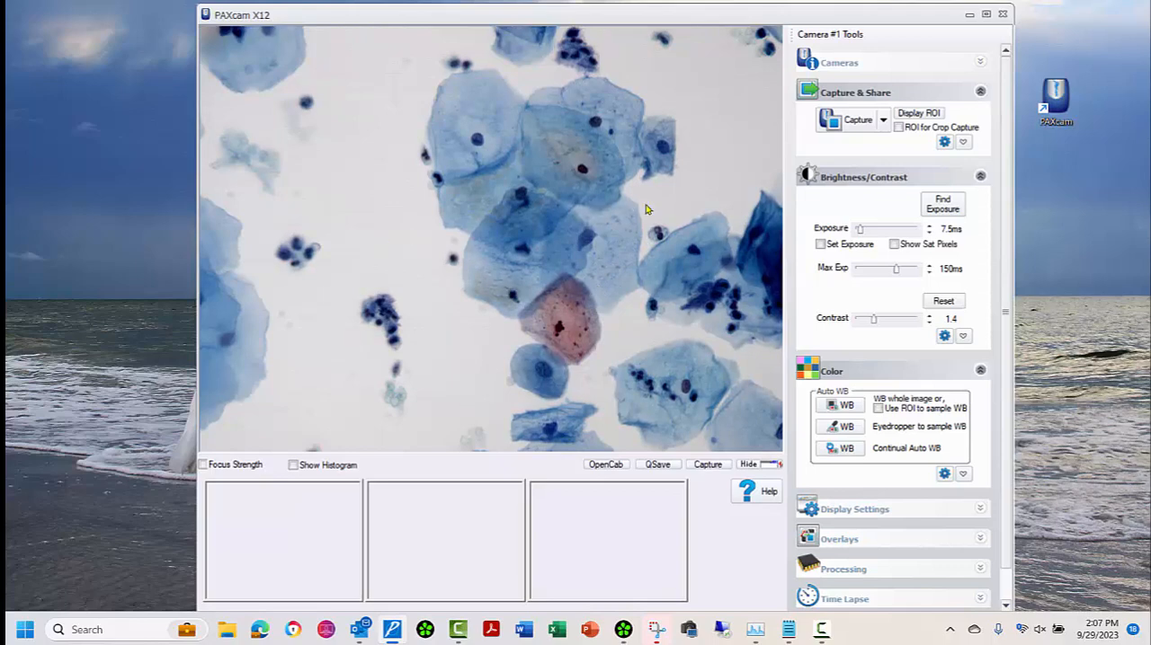
# Step: Set the exposure to 8.5 ms and the contrast to 1.3
pyautogui.click(928, 227)
pyautogui.click(929, 227)
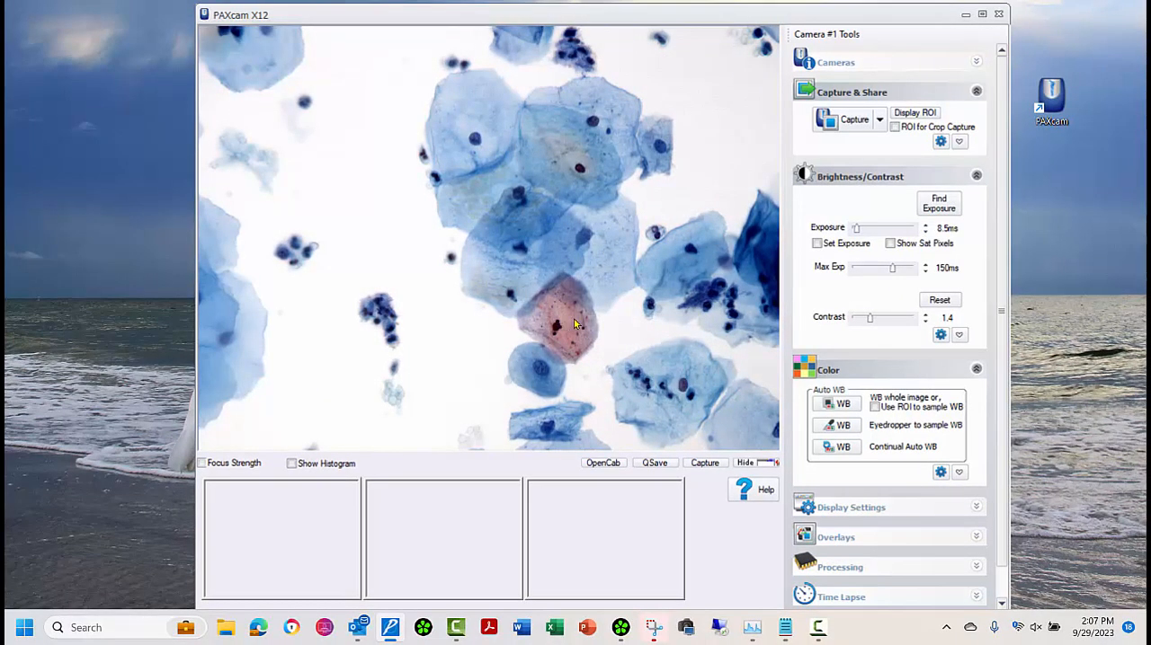
pyautogui.click(925, 321)
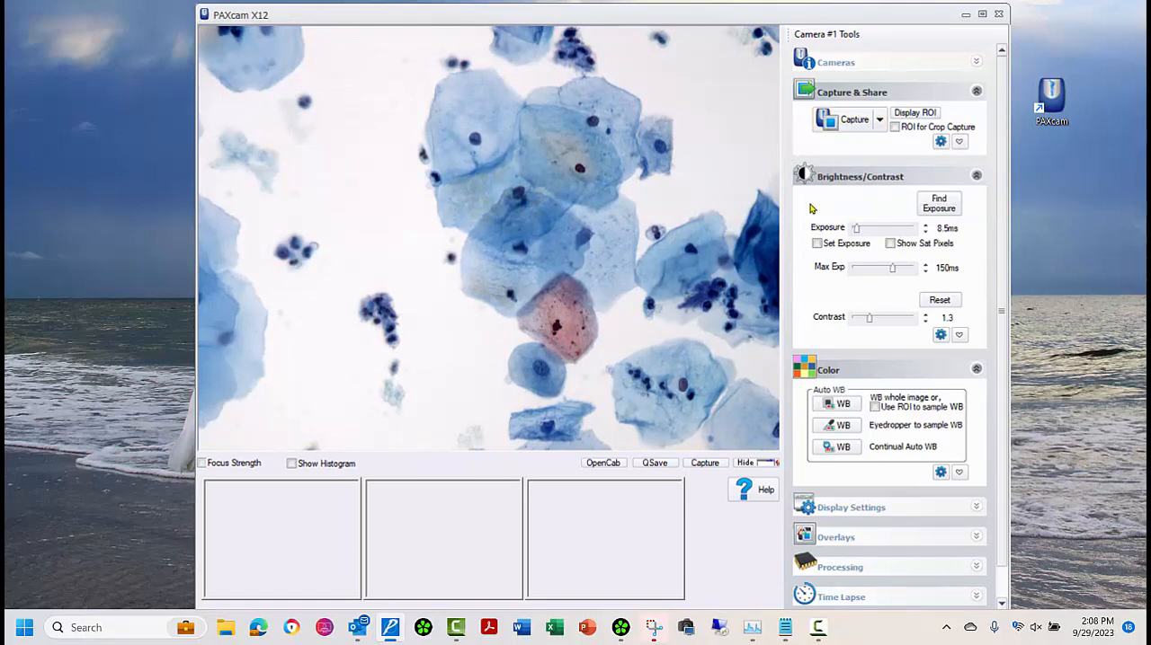
# Step: Lock the exposure with Set Exposure, release the lock, and run Find Exposure on the live image
pyautogui.click(817, 243)
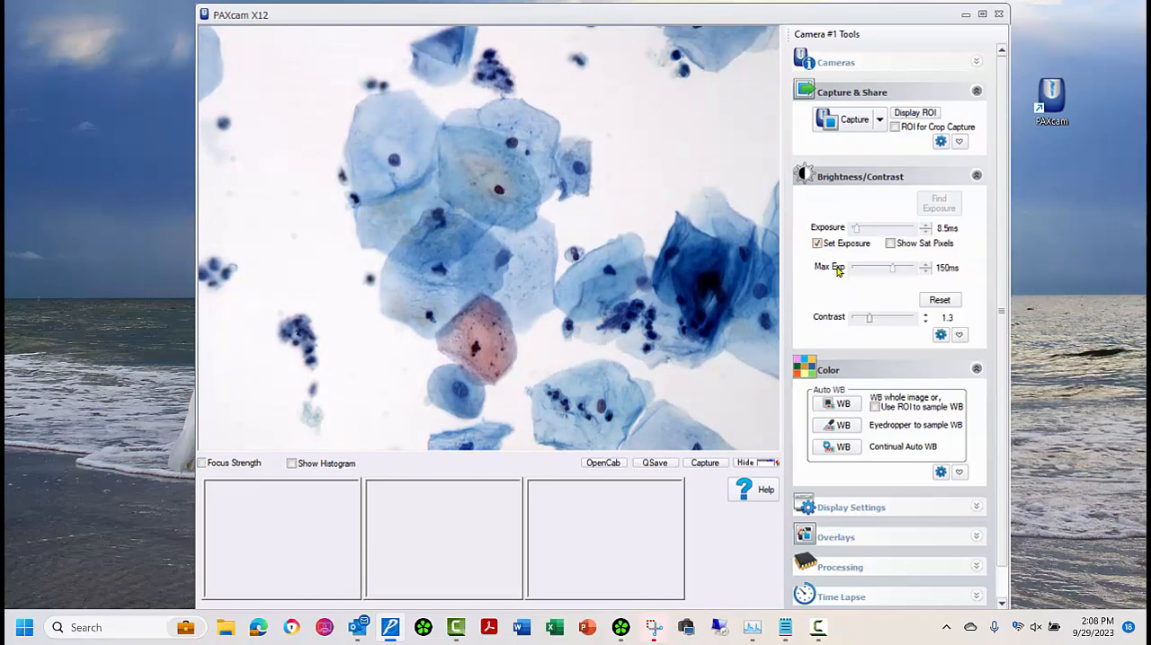
pyautogui.click(818, 244)
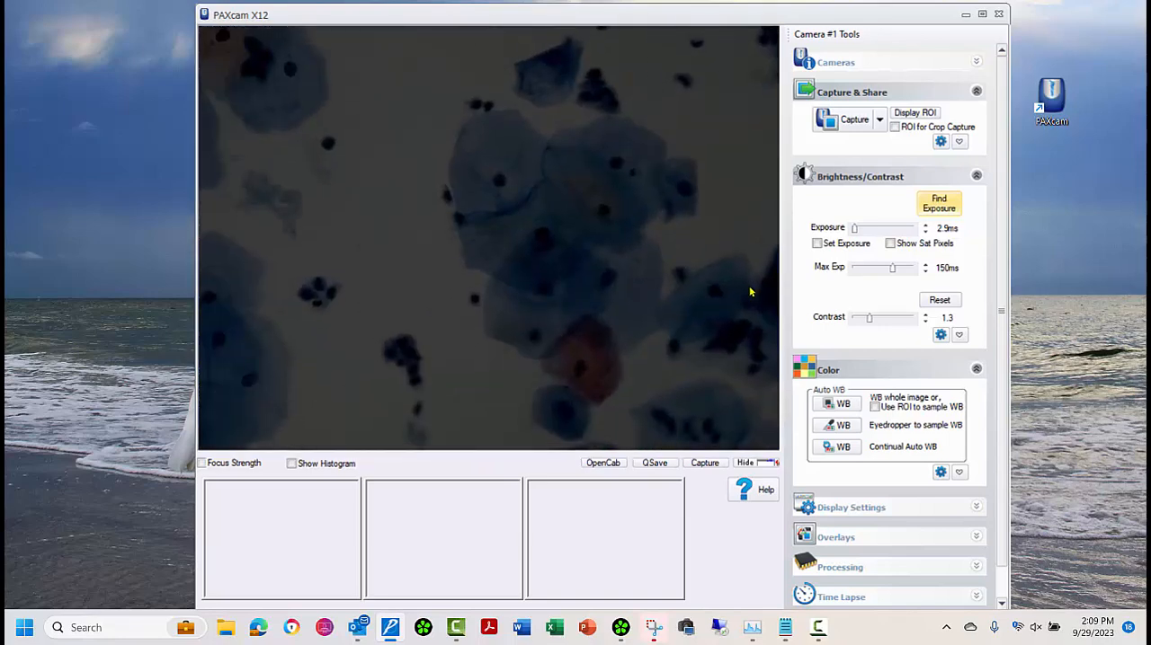
pyautogui.click(937, 206)
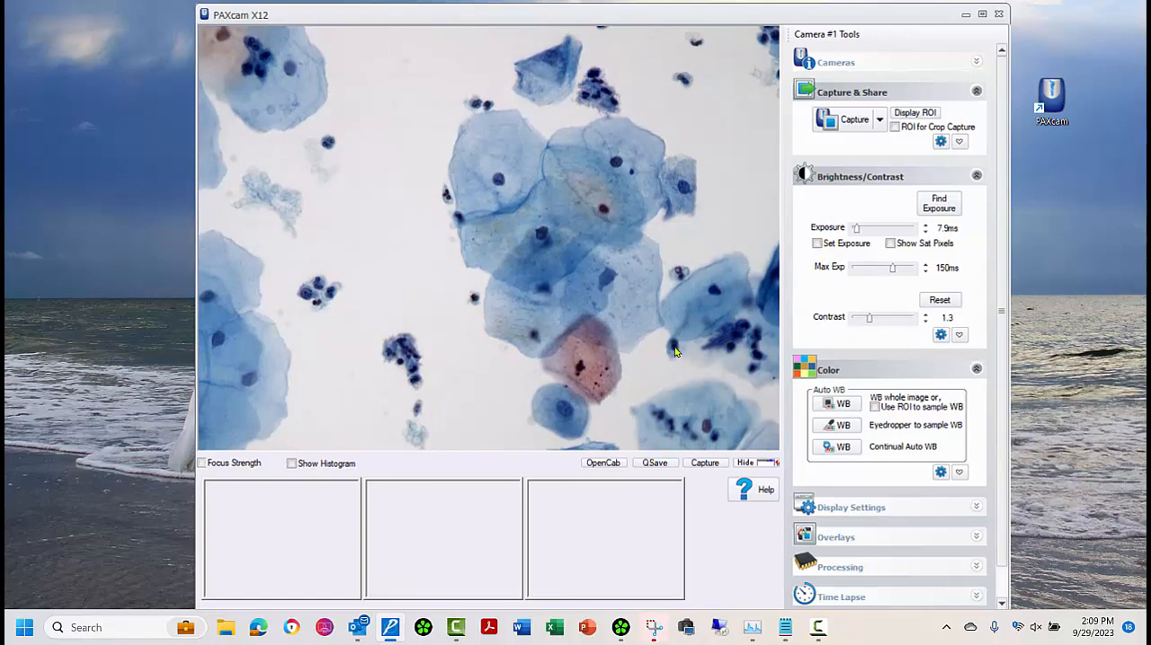
# Step: Expand the Display Settings and set the live preview size to Small
pyautogui.click(976, 510)
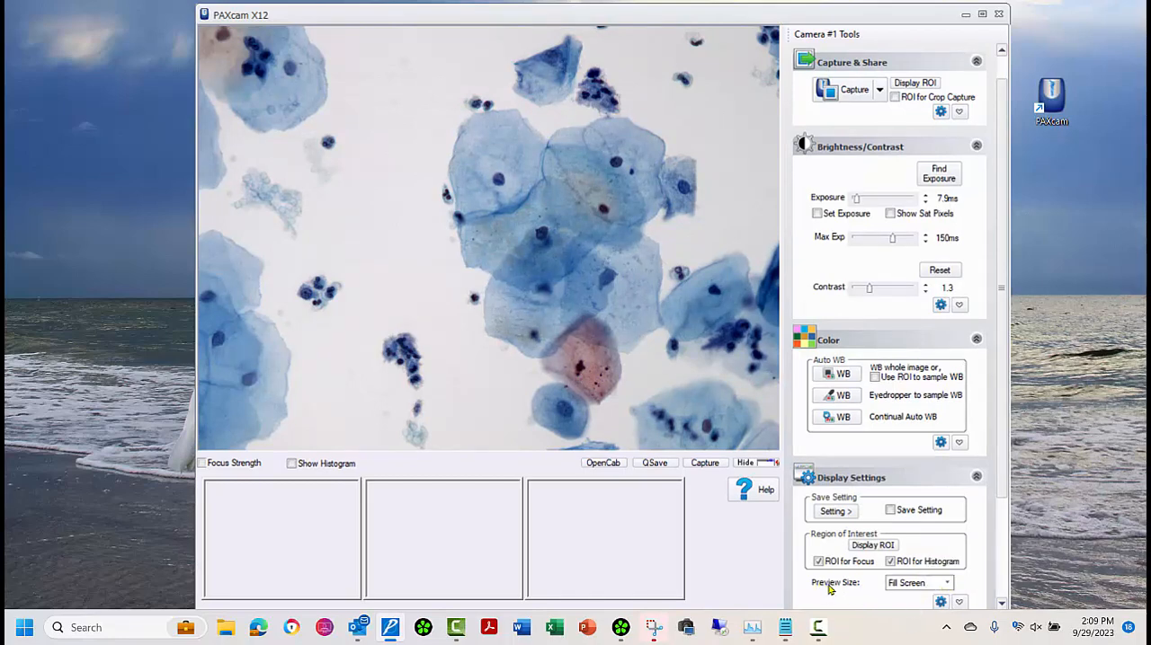
pyautogui.click(949, 584)
pyautogui.click(901, 597)
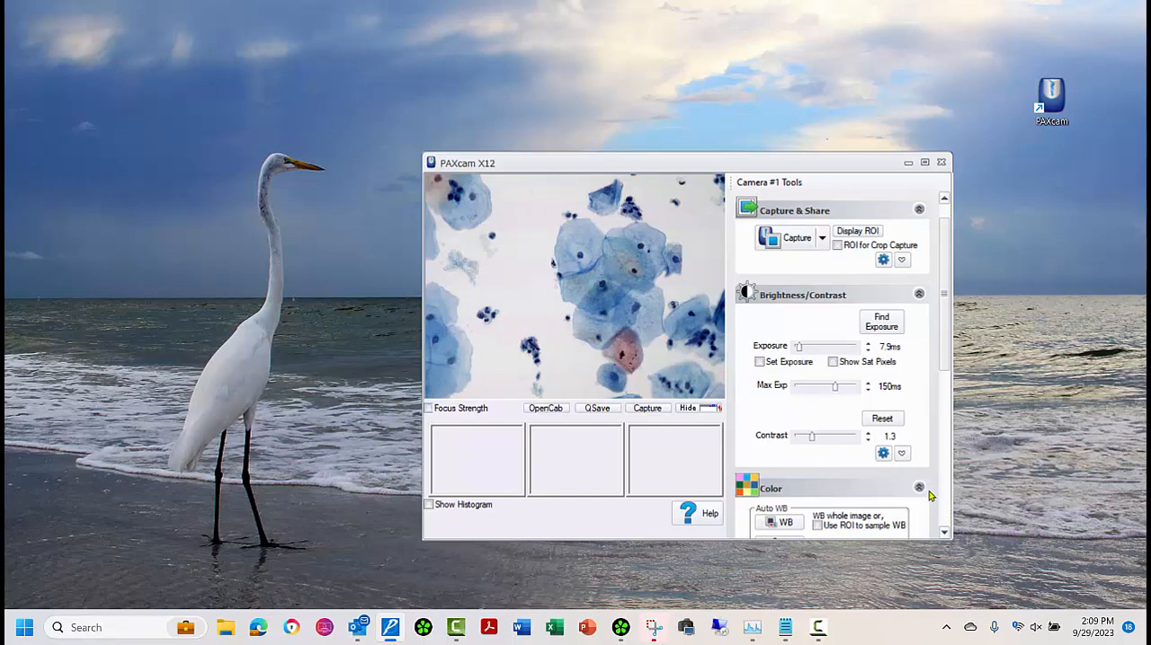
# Step: Set the live preview size to Fill Screen and recentre the camera window on the desktop
pyautogui.click(944, 523)
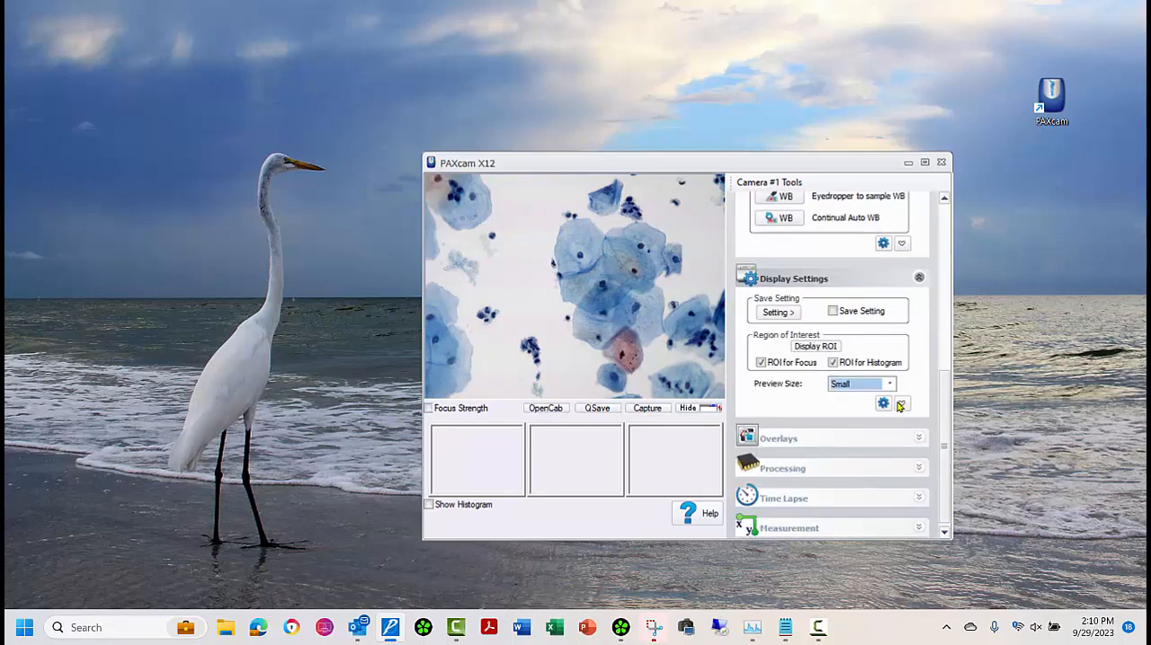
pyautogui.click(890, 386)
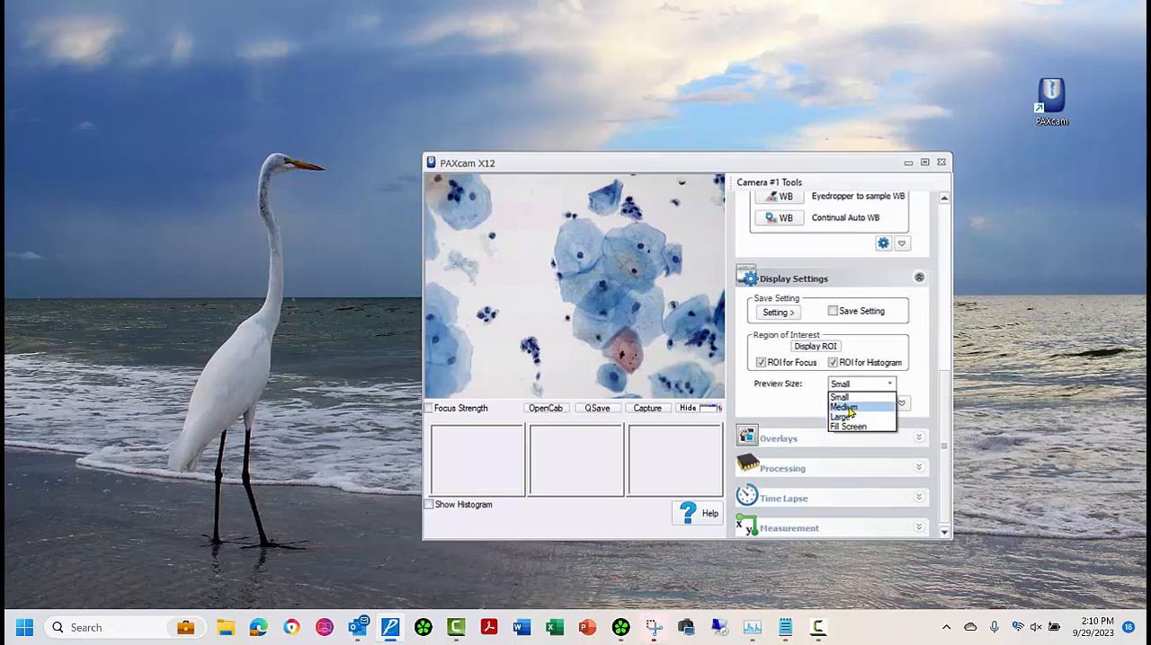
pyautogui.click(859, 427)
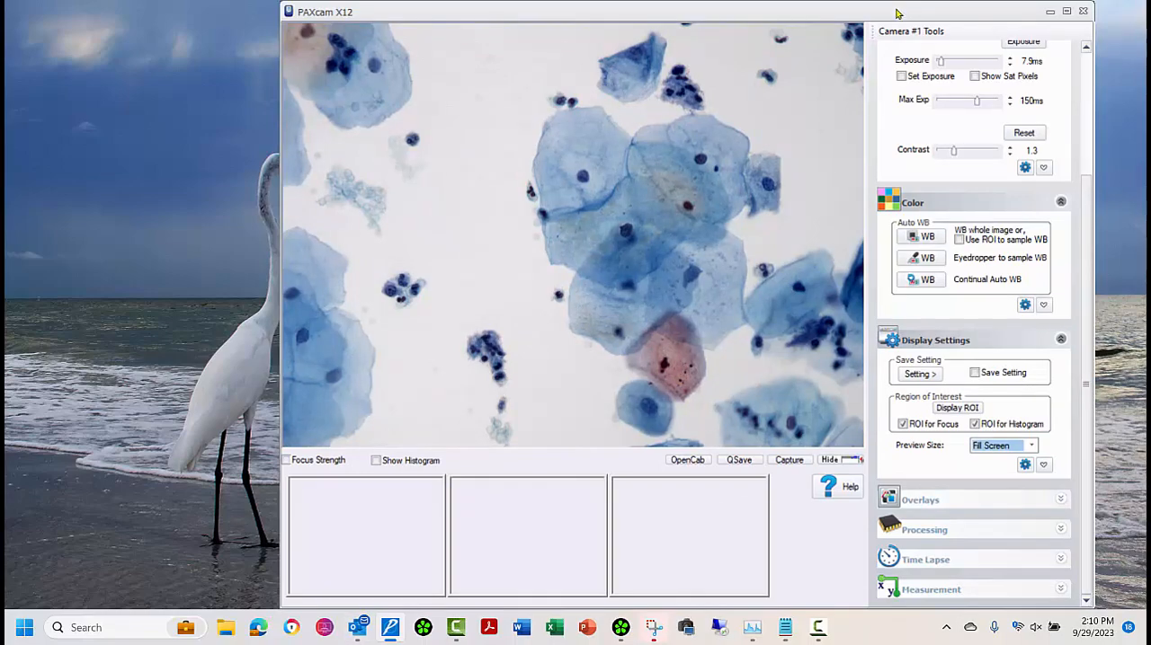
pyautogui.moveTo(892, 11); pyautogui.dragTo(794, 11)
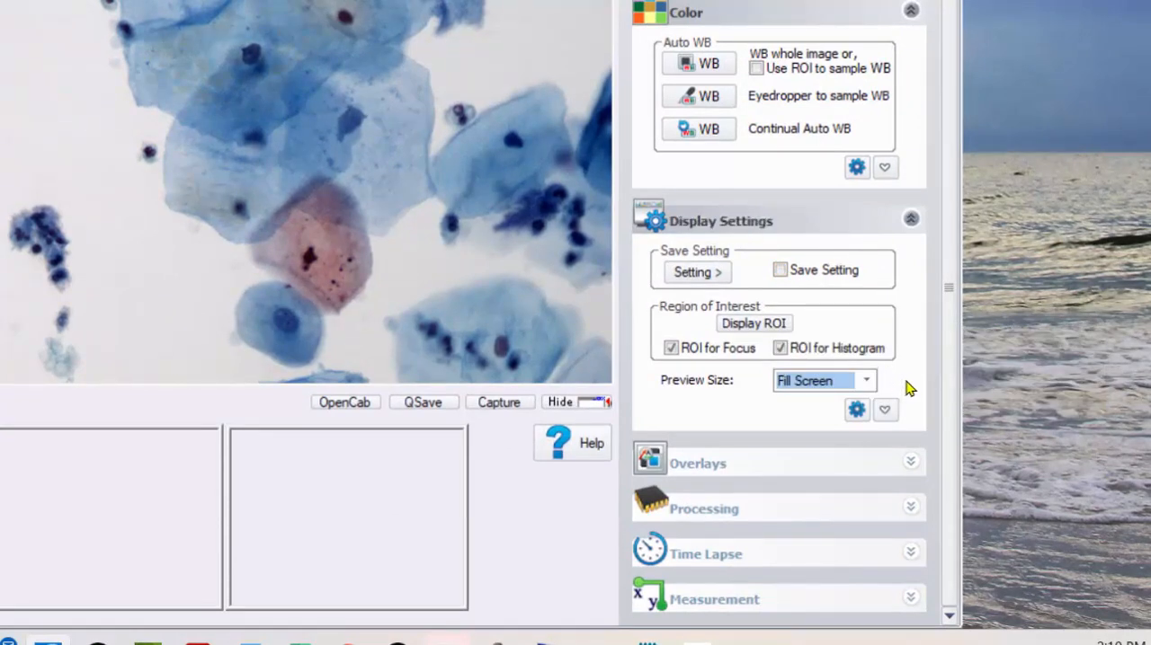
# Step: Save the current camera settings as a titled preset in the Setting #1 slot, and turn the Save Setting option off
pyautogui.click(780, 269)
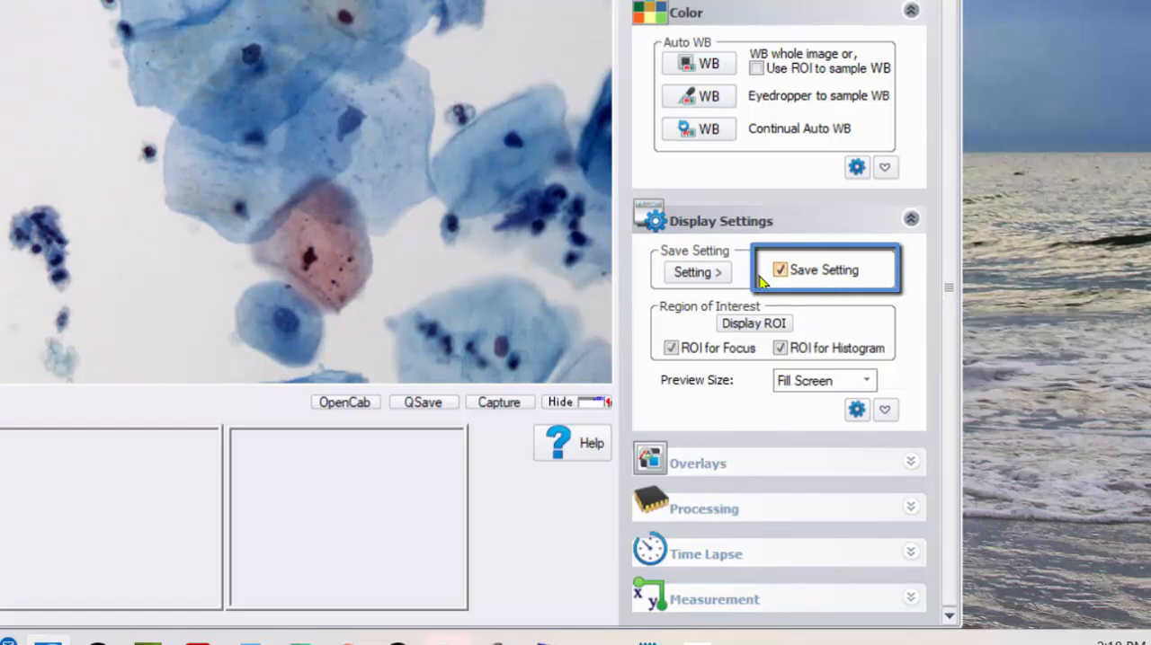
pyautogui.click(717, 273)
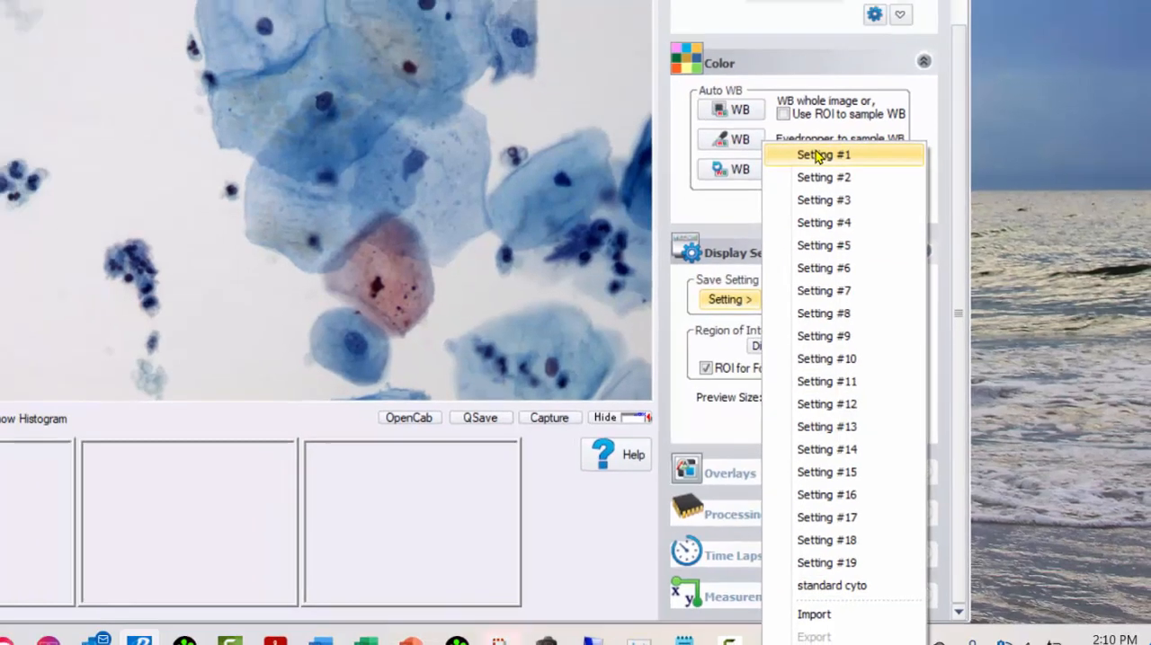
pyautogui.click(792, 113)
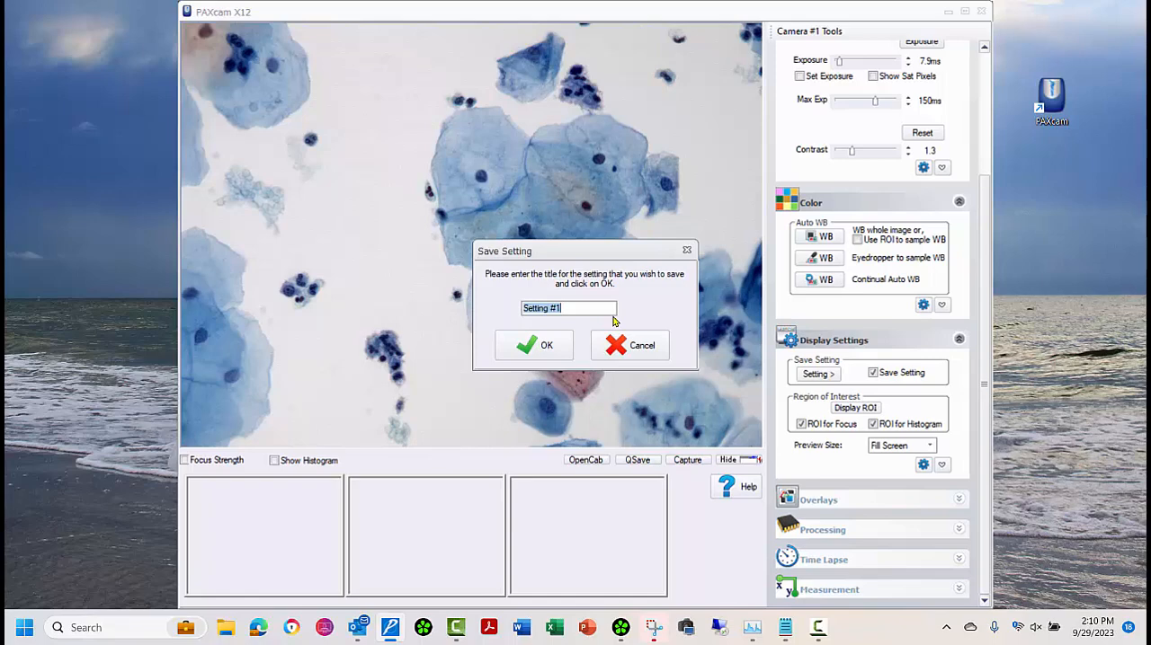
pyautogui.write('standard cyto')
pyautogui.click(562, 356)
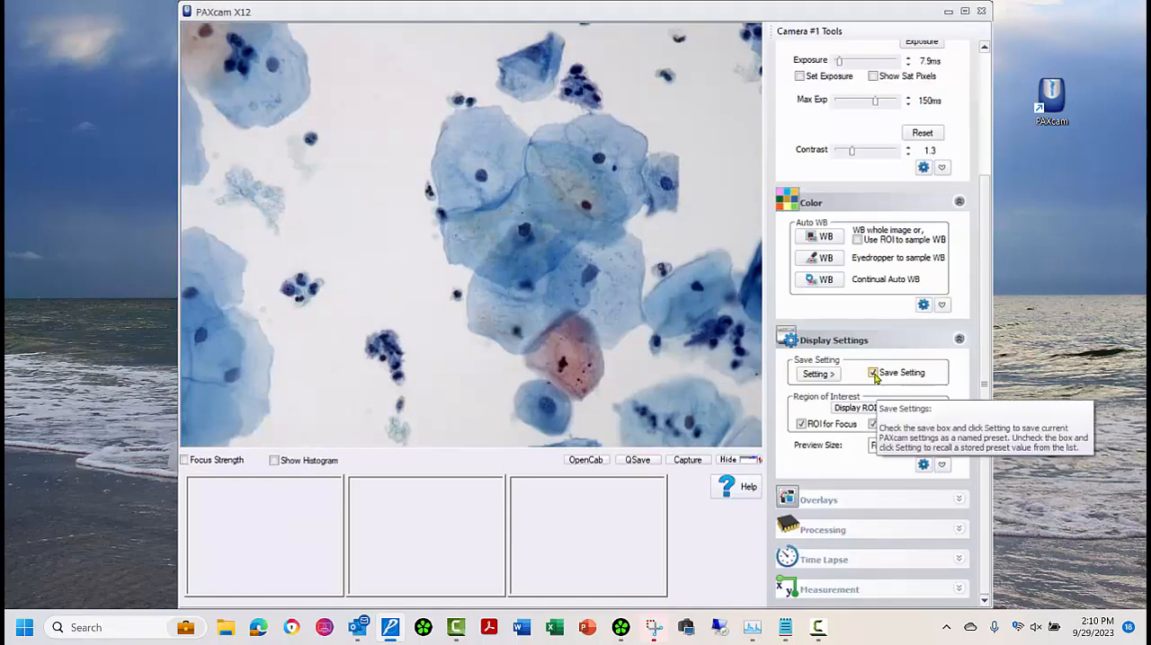
pyautogui.click(875, 376)
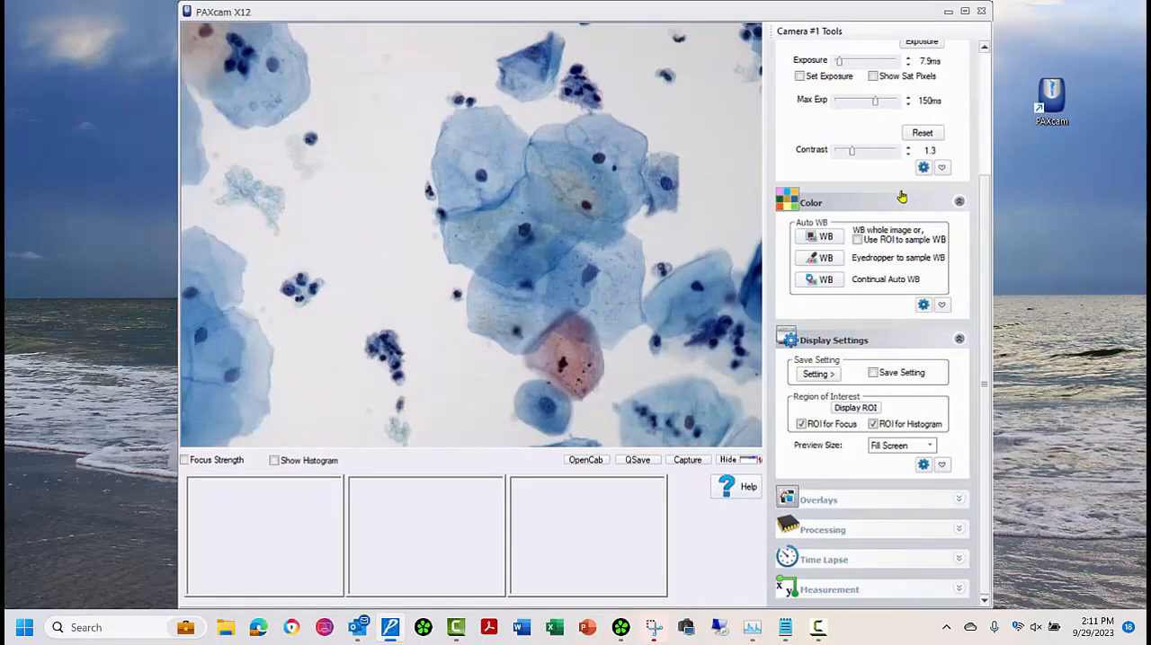
# Step: Set the contrast to 3.3, increase the red level in the manual white balance, and collapse the extra color options
pyautogui.click(872, 152)
pyautogui.click(872, 152)
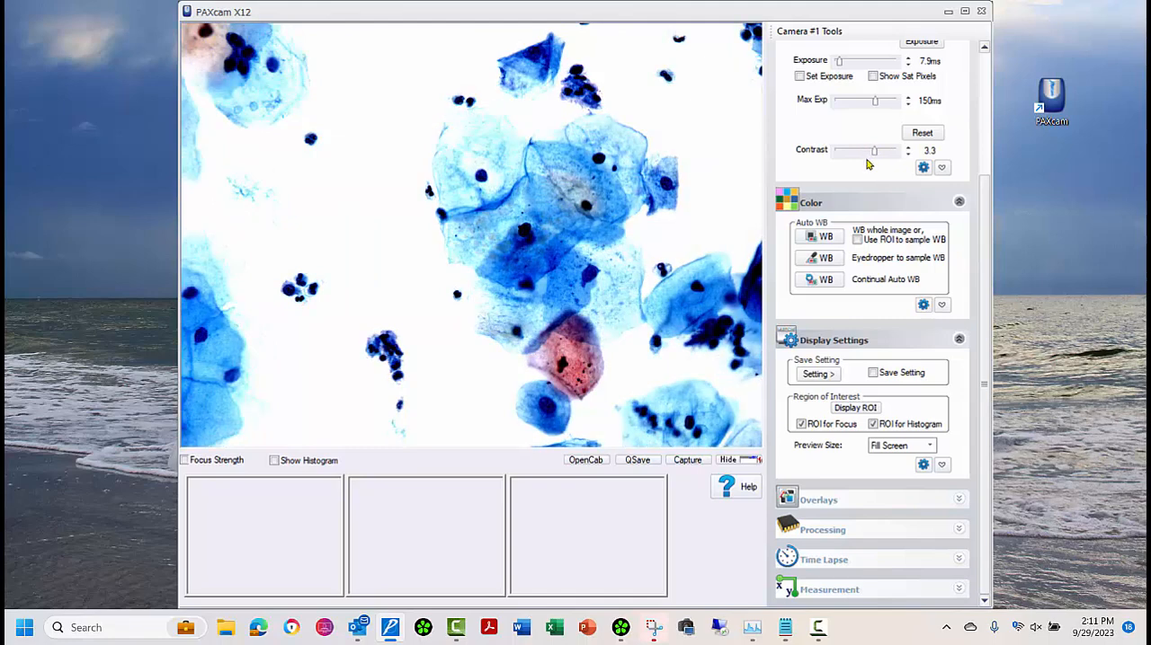
pyautogui.click(941, 305)
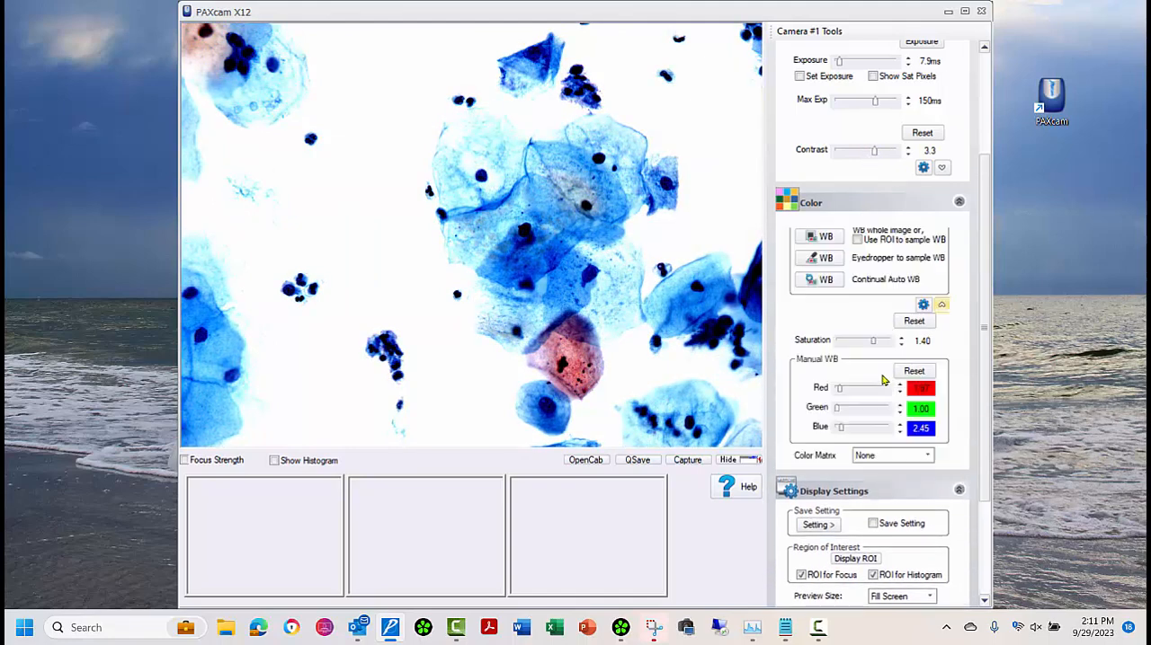
pyautogui.click(846, 389)
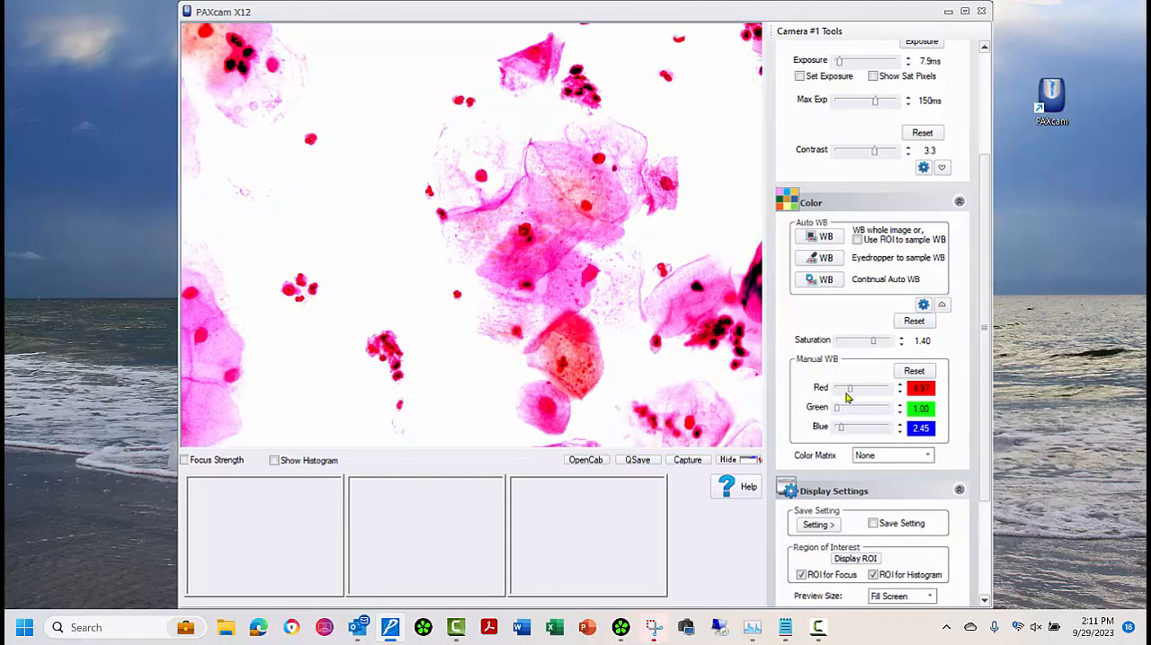
pyautogui.click(941, 304)
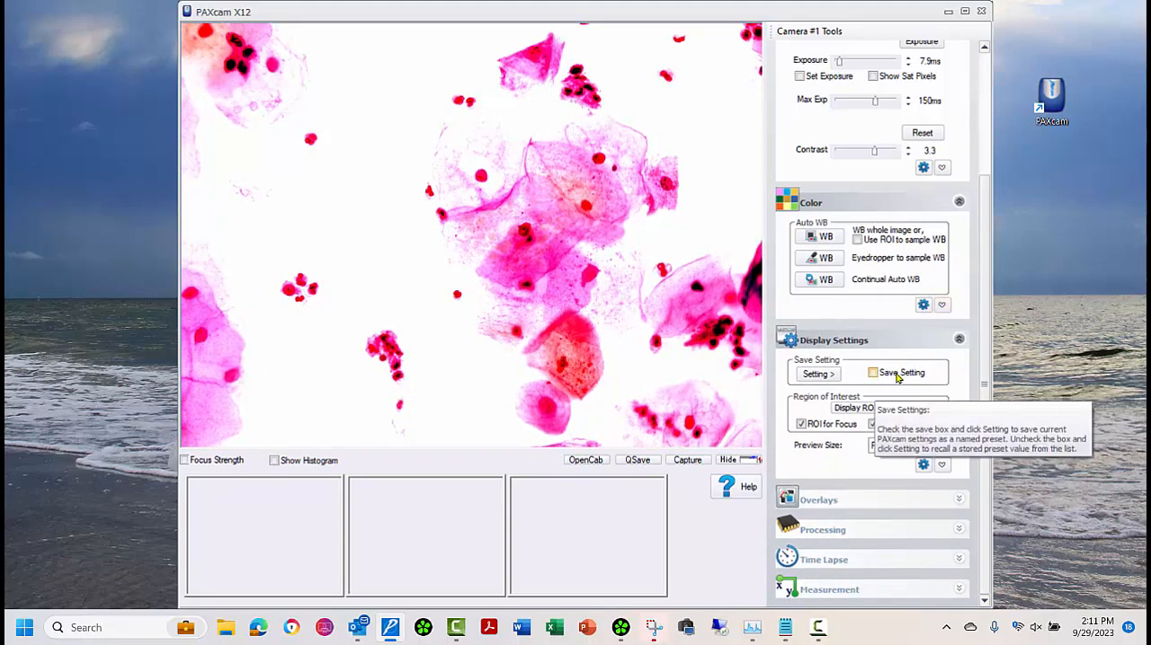
# Step: Recall the stored standard cyto preset to restore the camera settings for the live image
pyautogui.click(831, 376)
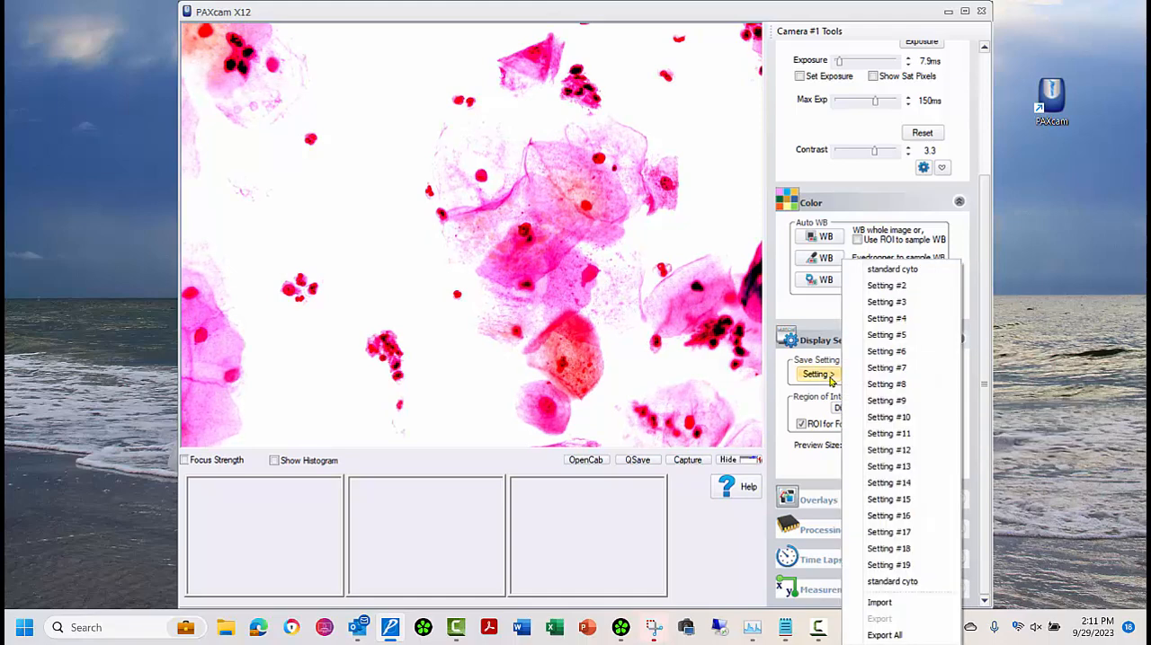
pyautogui.click(905, 273)
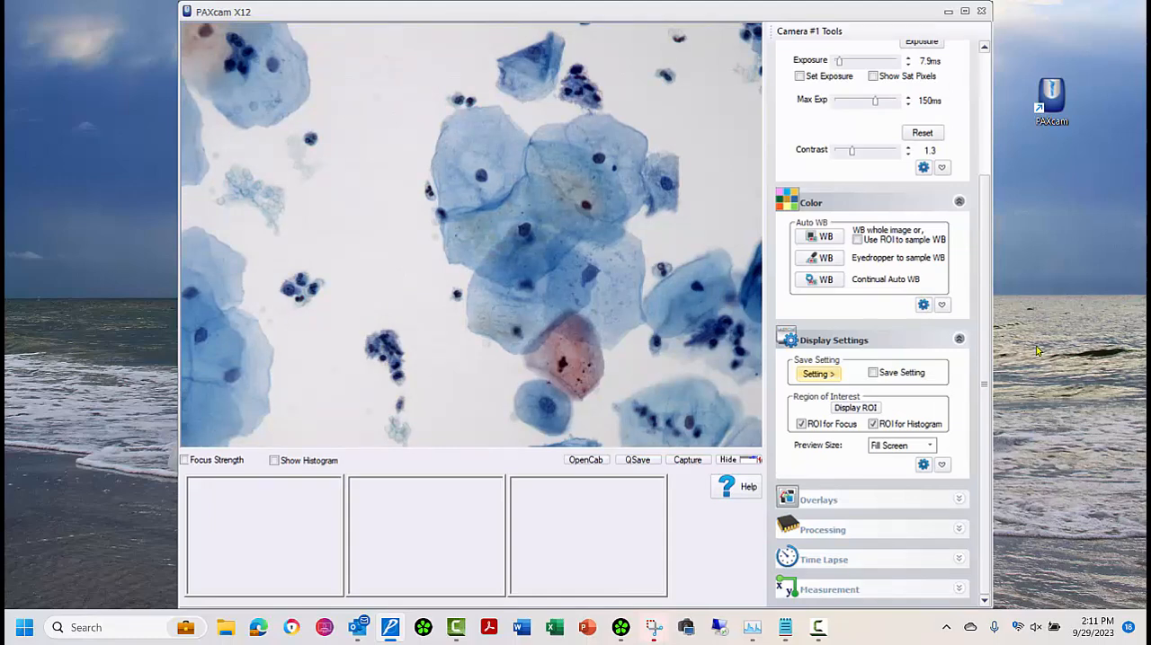
# Step: Vary the exposure of the live image between 6.4 ms and 11.3 ms, and settle it at 8.3 ms
pyautogui.scroll(3, 987, 345)
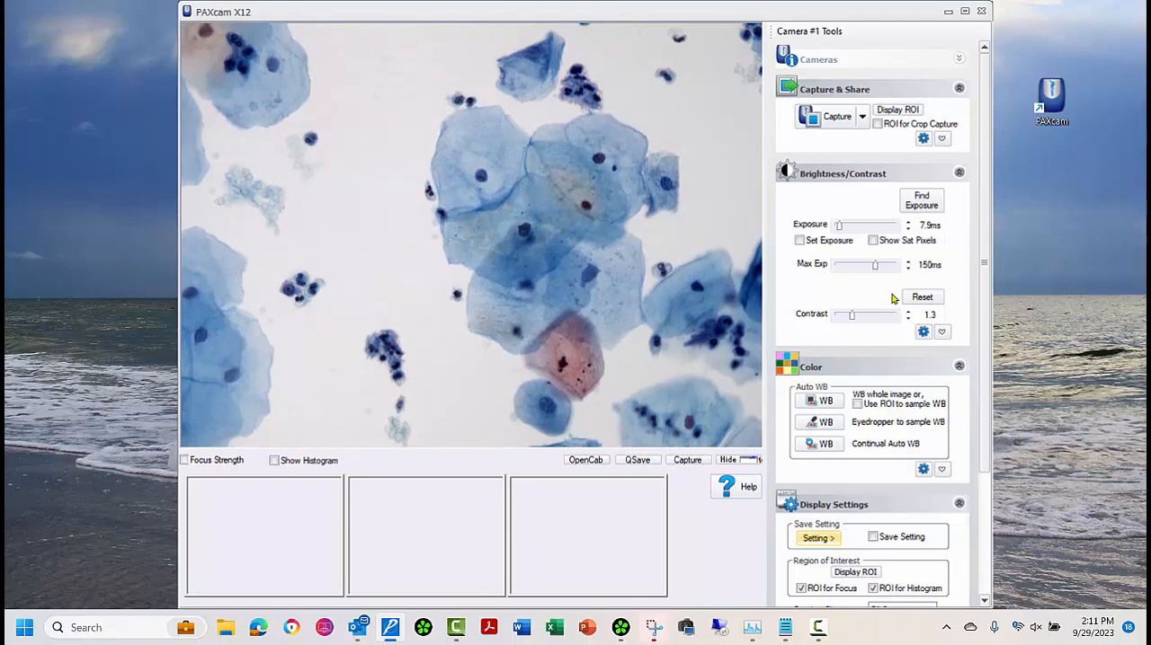
pyautogui.click(907, 221)
pyautogui.click(908, 221)
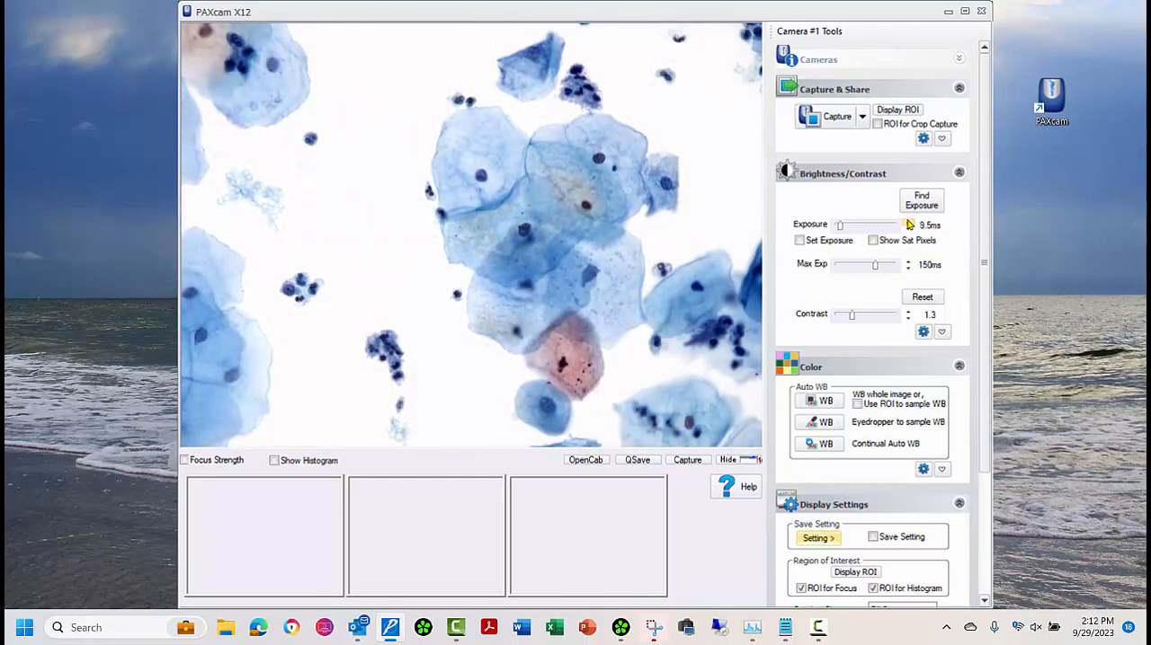
pyautogui.click(908, 222)
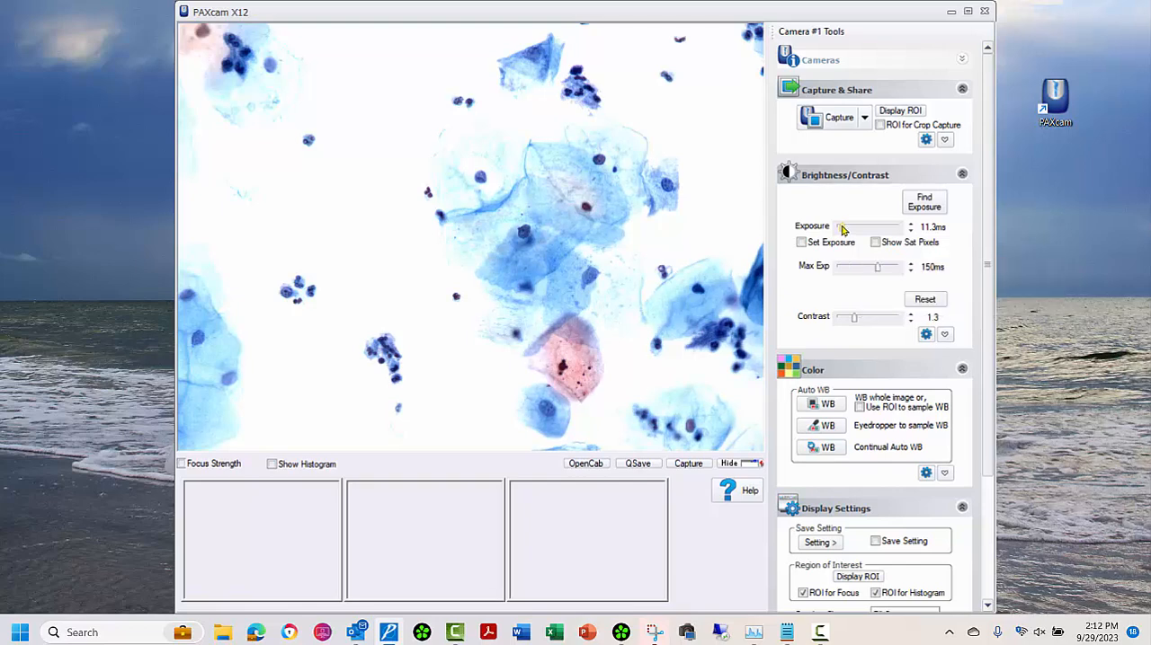
pyautogui.click(840, 230)
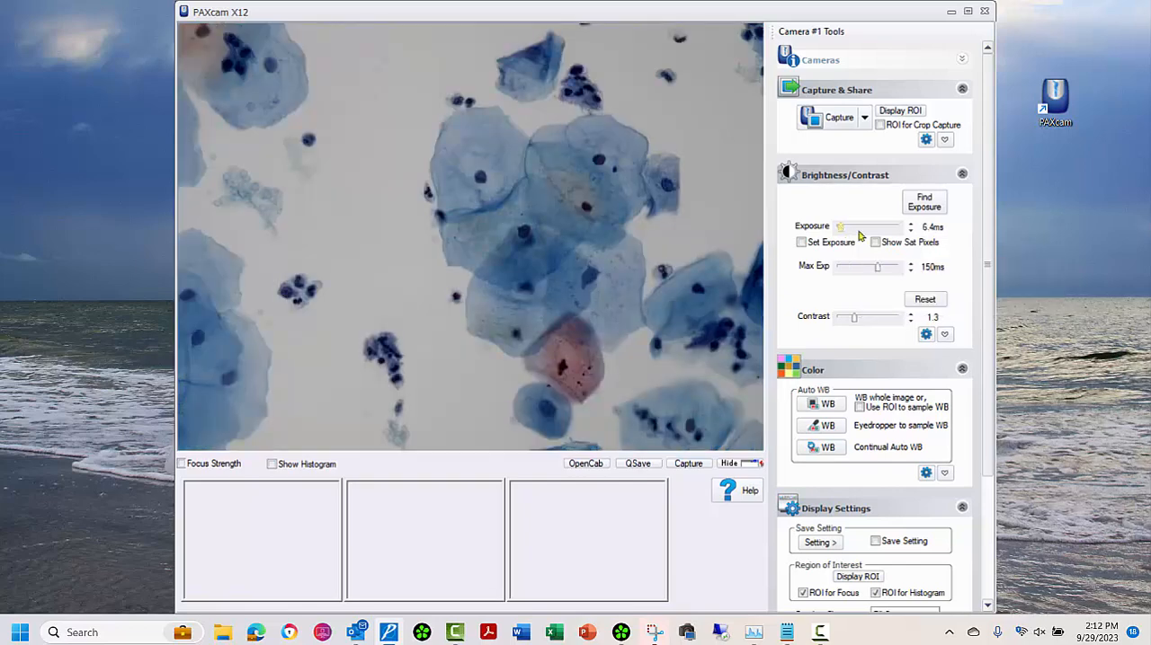
pyautogui.click(909, 225)
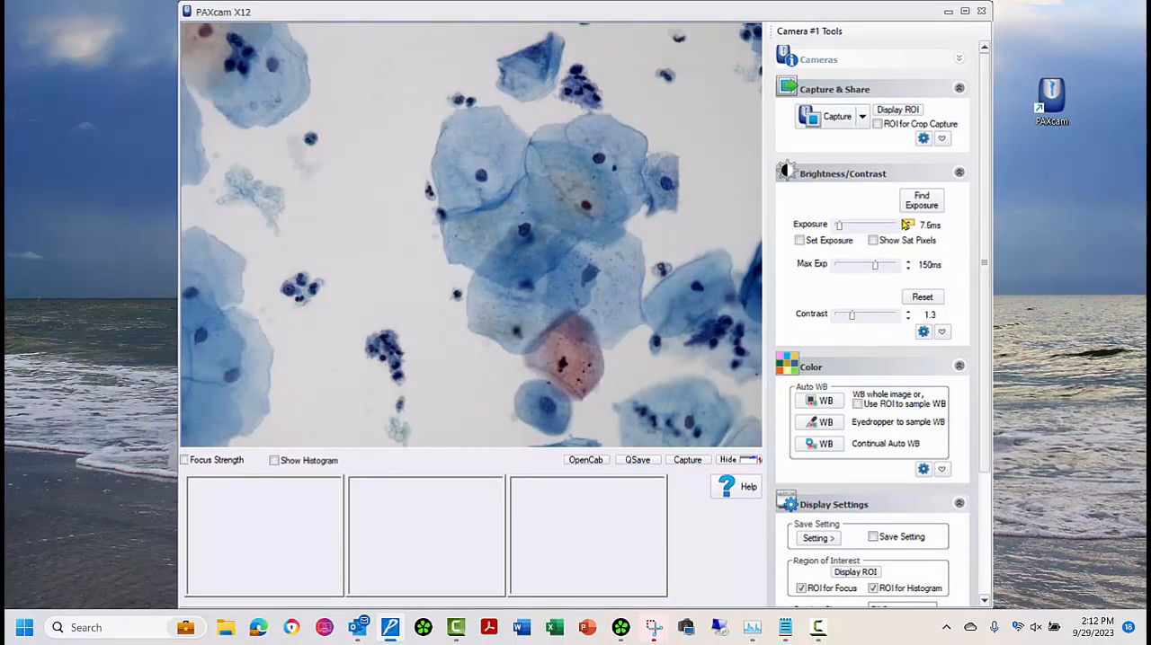
pyautogui.click(909, 225)
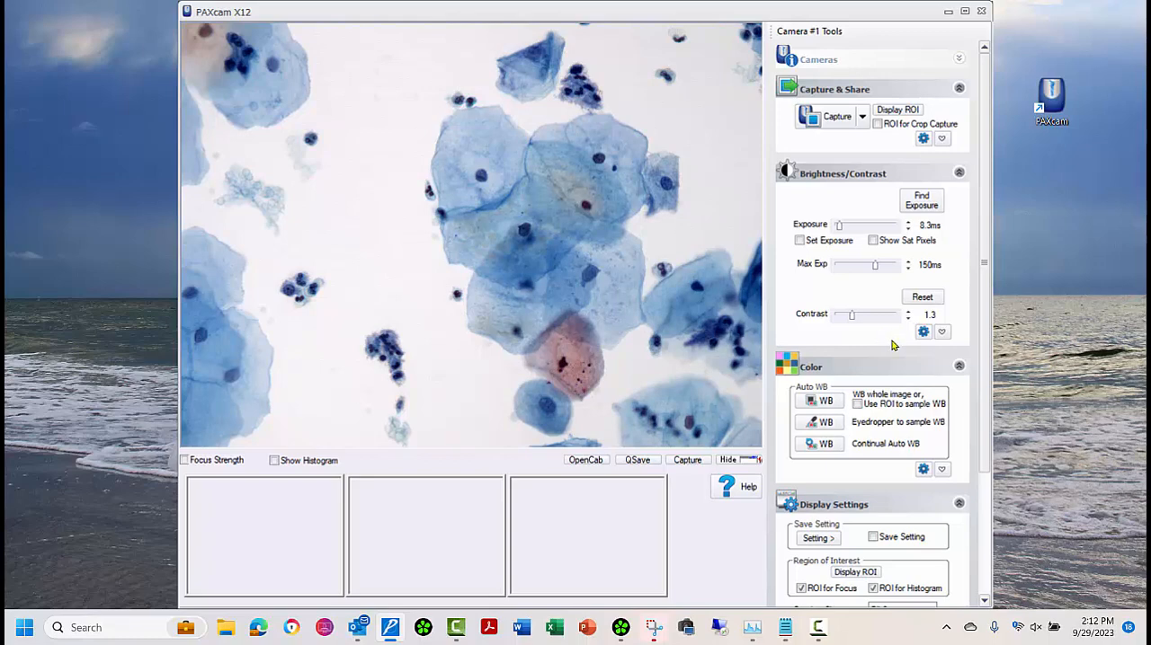
# Step: Expand the additional Brightness/Contrast options, and set the gamma to 3.4 and the contrast to 1.4
pyautogui.click(941, 332)
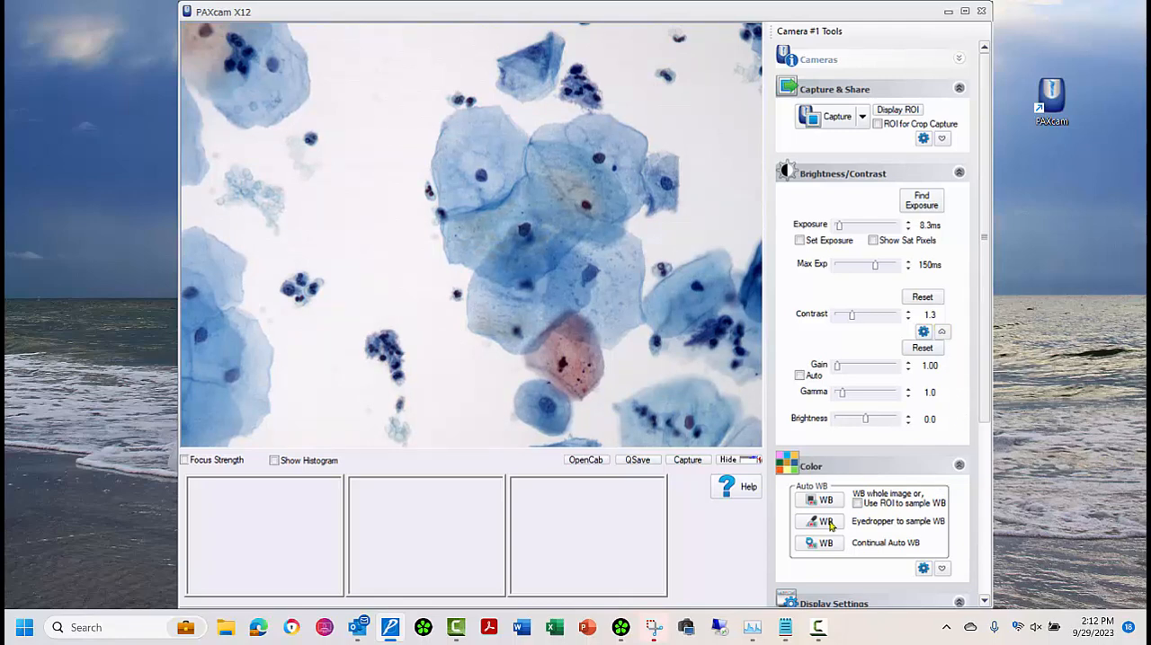
pyautogui.click(940, 568)
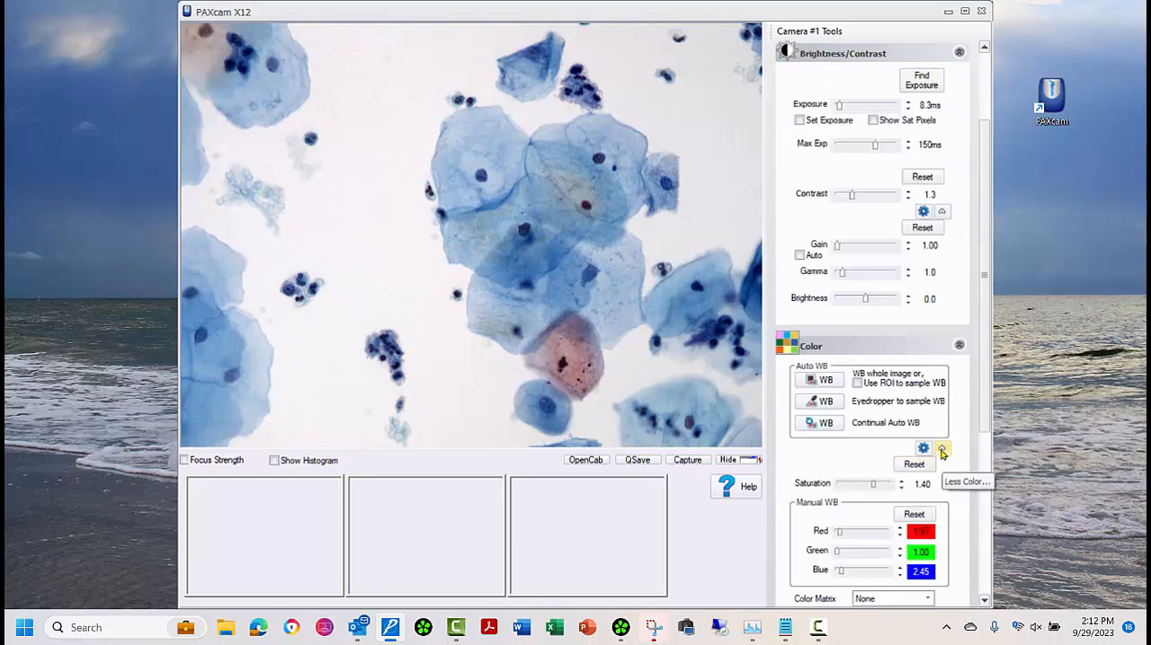
pyautogui.click(941, 448)
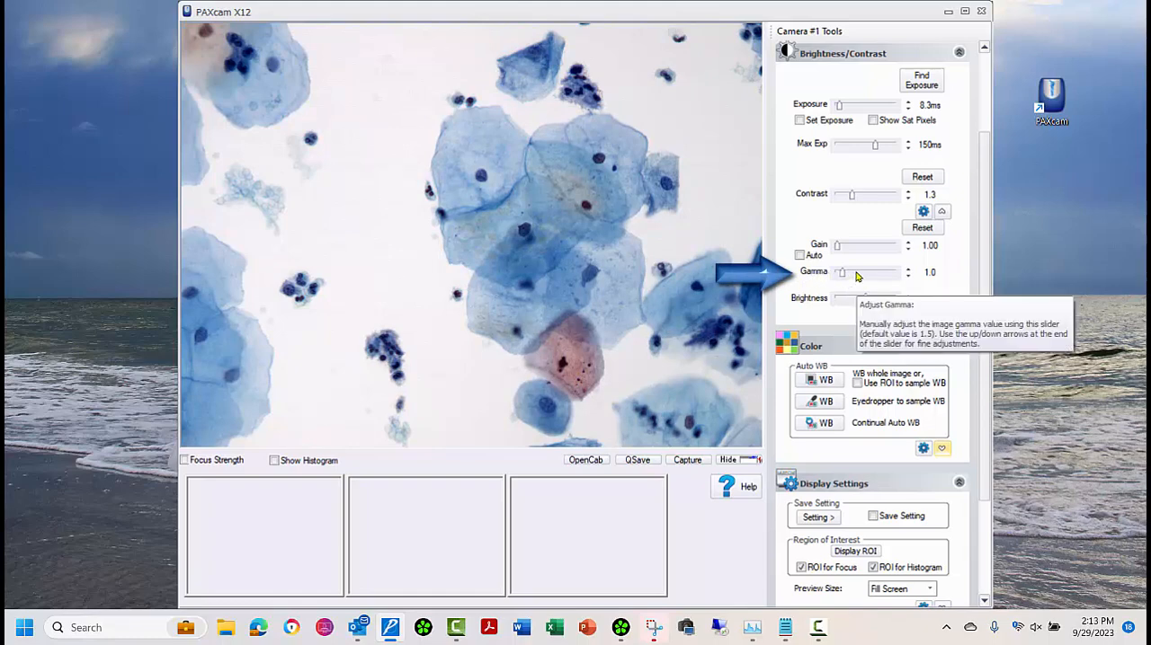
pyautogui.moveTo(862, 275); pyautogui.dragTo(873, 275)
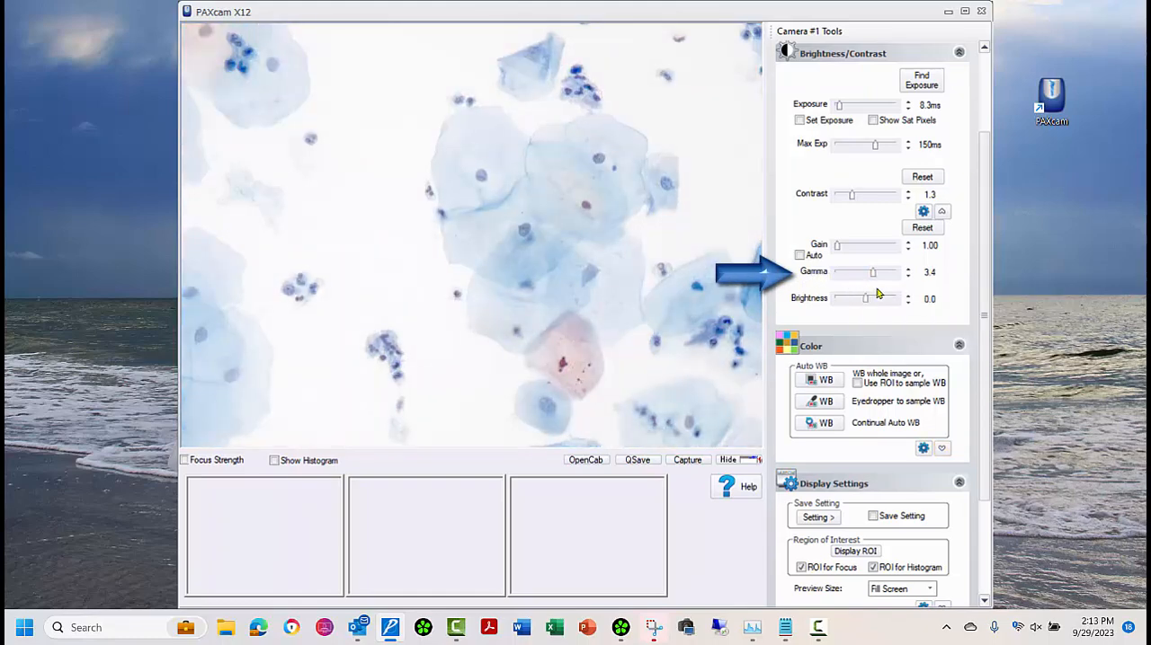
pyautogui.click(909, 191)
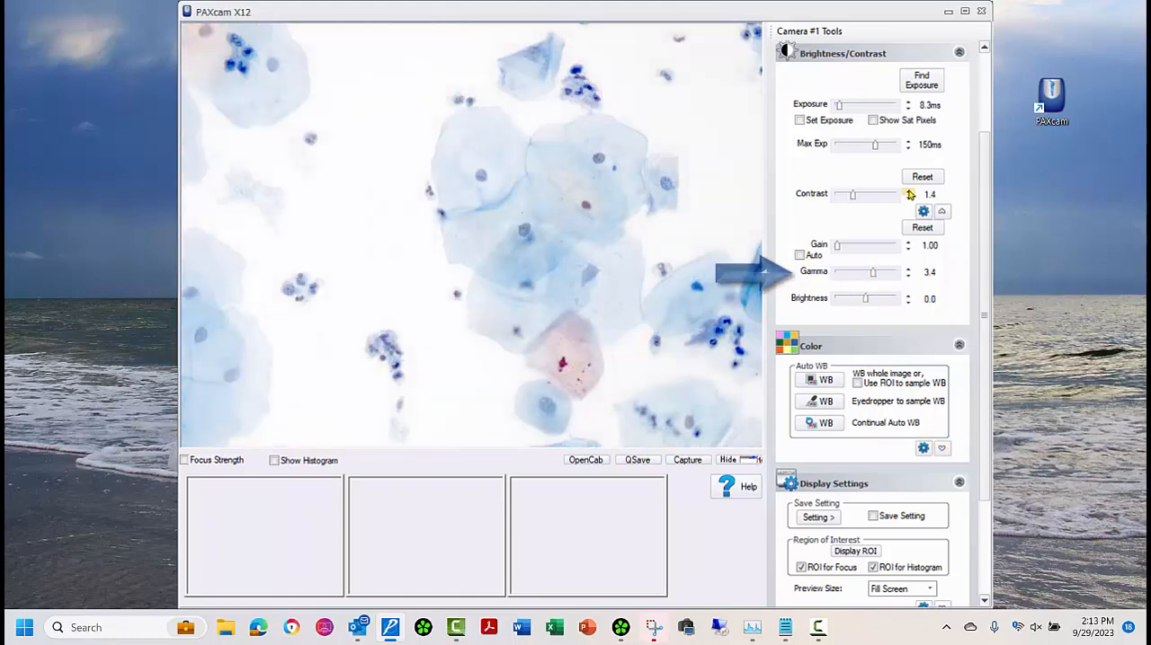
# Step: Lower the exposure to 5.3 ms and collapse the additional Brightness/Contrast options
pyautogui.click(909, 109)
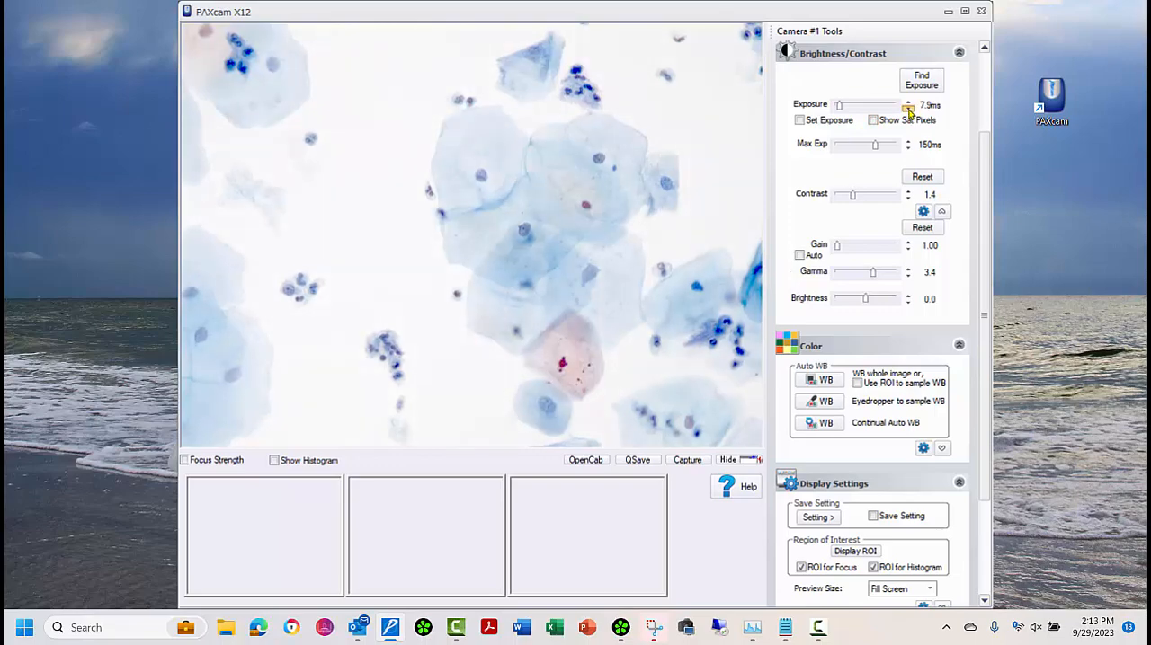
pyautogui.click(909, 109)
pyautogui.click(909, 109)
pyautogui.click(909, 109)
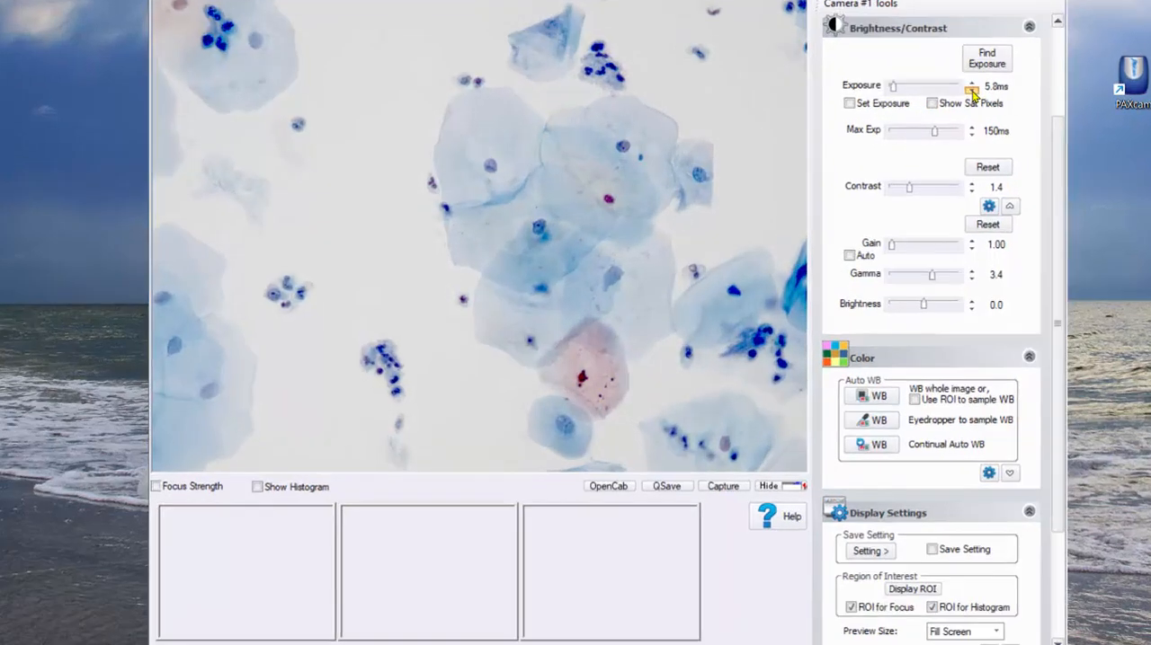
pyautogui.click(909, 110)
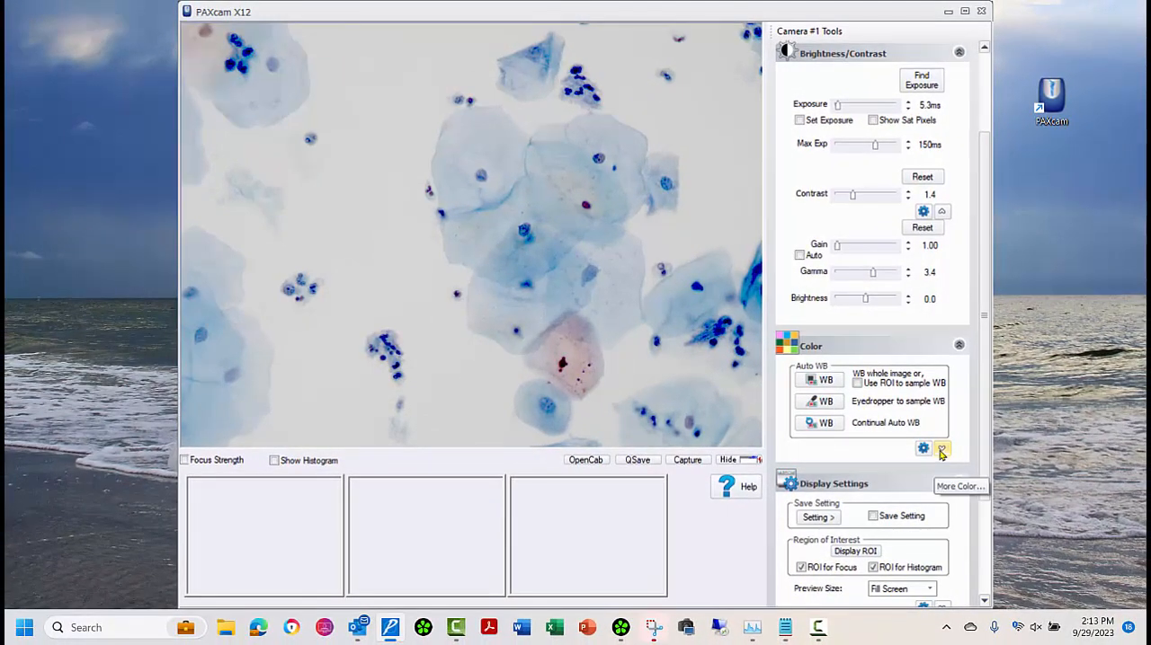
pyautogui.click(941, 212)
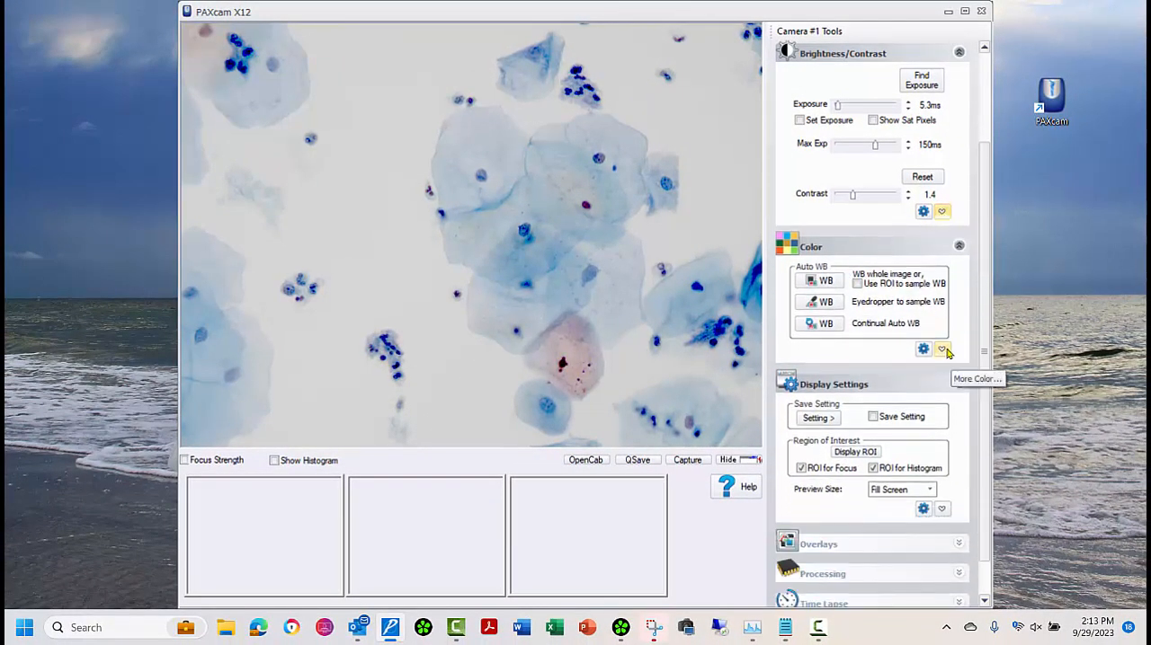
# Step: Expand the extra color options, try a saturation of 1.86, and set the saturation to 0.92
pyautogui.click(942, 349)
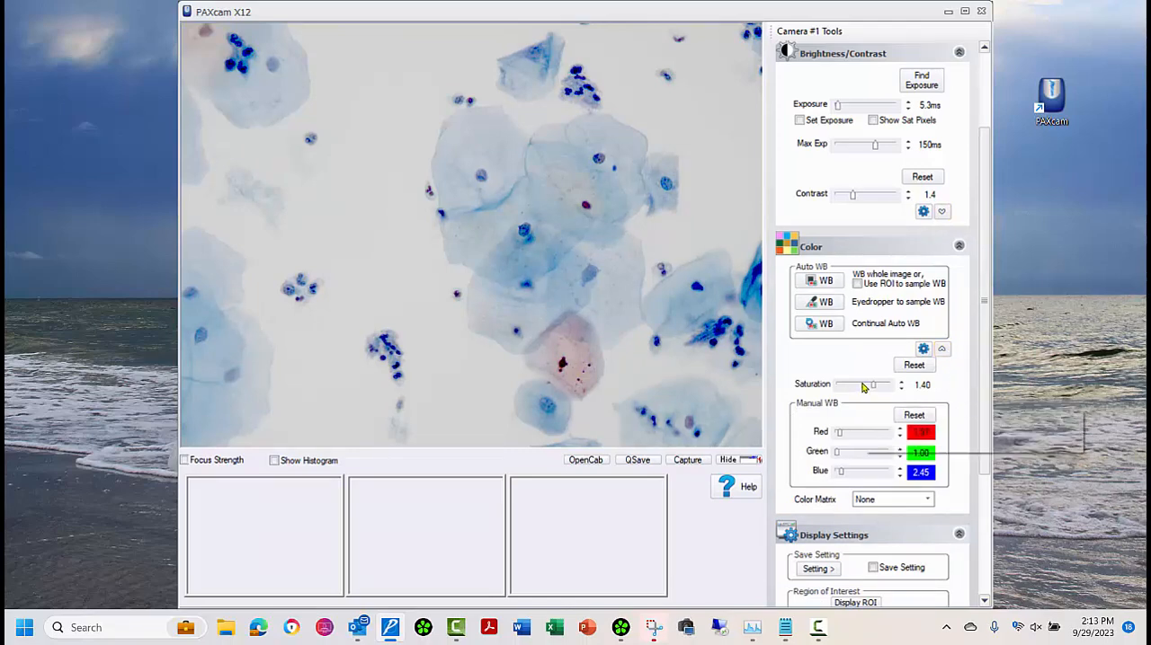
pyautogui.moveTo(870, 386)
pyautogui.mouseDown()
pyautogui.moveTo(839, 391)
pyautogui.moveTo(885, 390)
pyautogui.mouseUp()
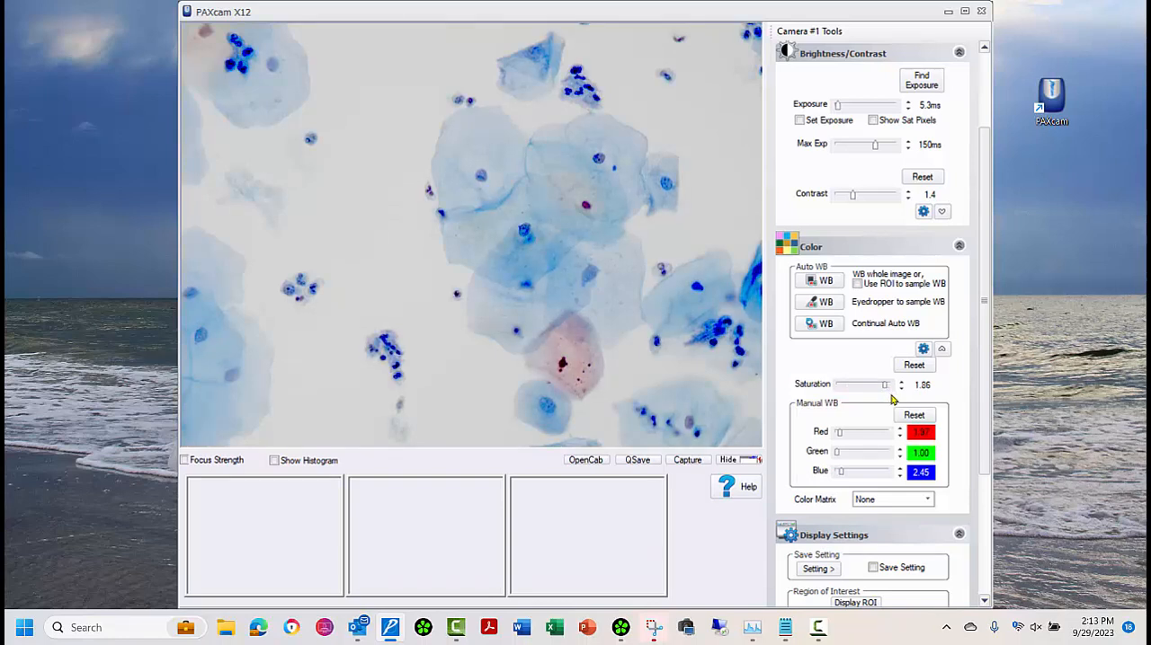
pyautogui.click(890, 387)
pyautogui.moveTo(891, 386); pyautogui.dragTo(860, 389)
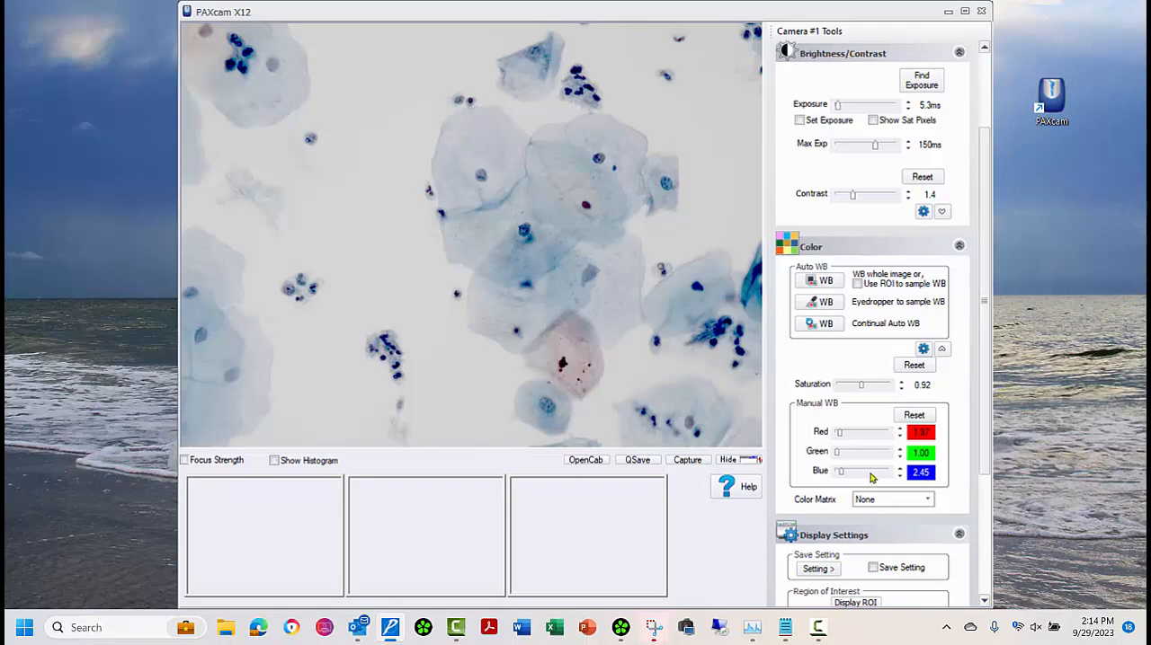
# Step: Try the Daylight, Incandescent and Halogen color matrices, return the color matrix to None, and collapse the extra color options
pyautogui.click(930, 504)
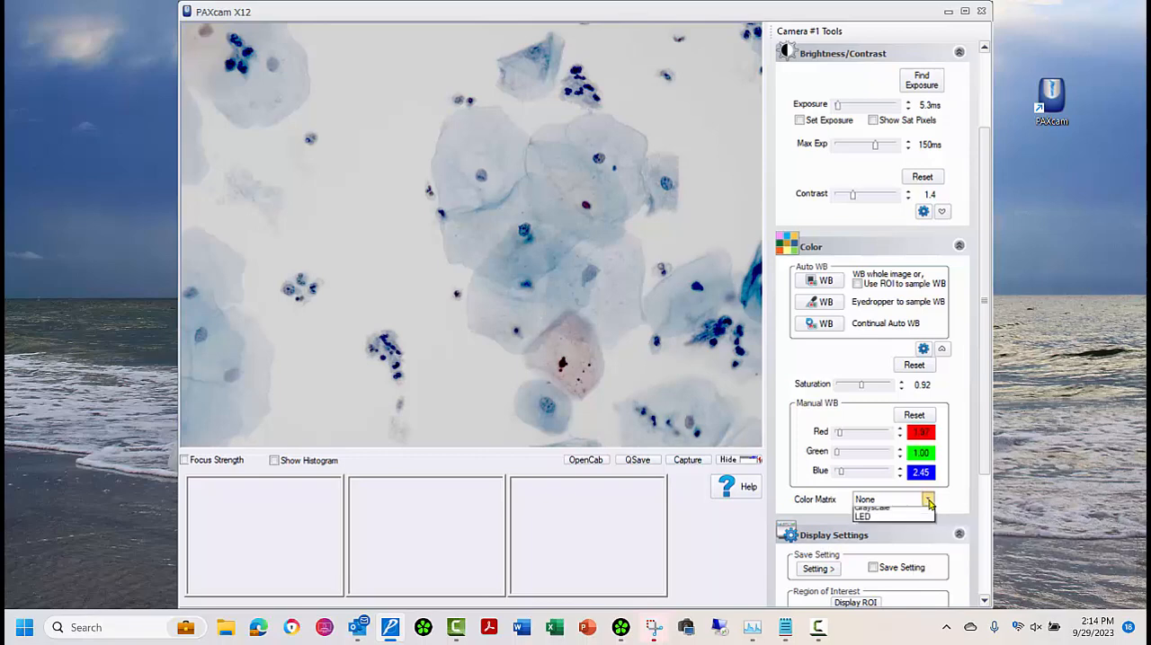
pyautogui.click(910, 518)
pyautogui.click(929, 504)
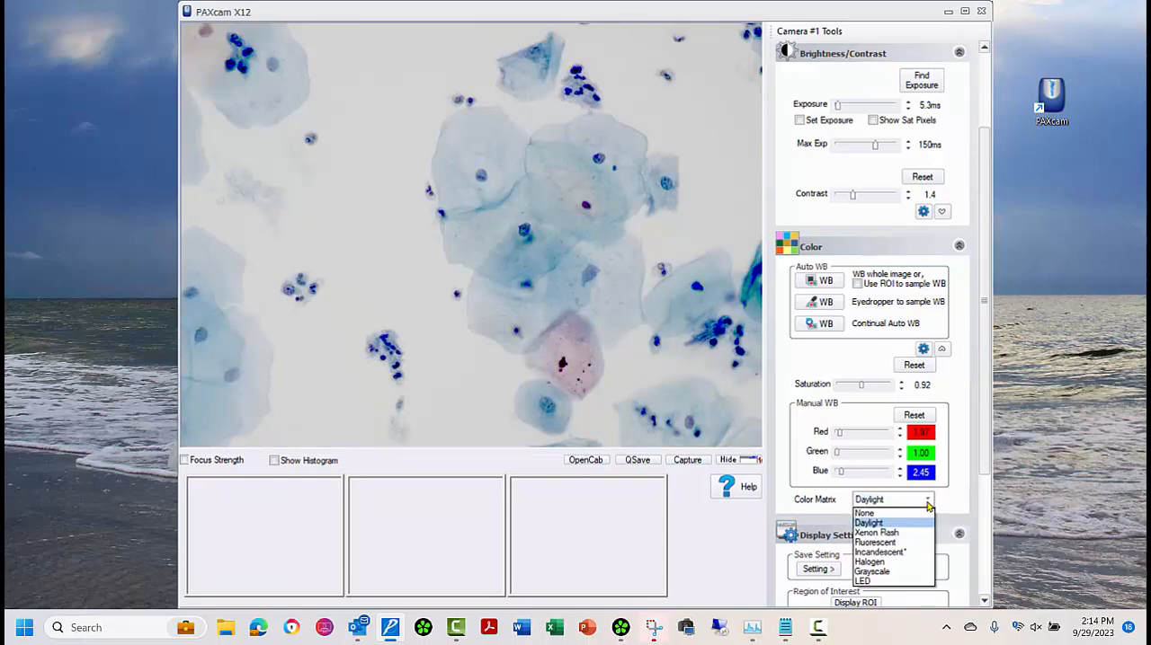
pyautogui.click(903, 557)
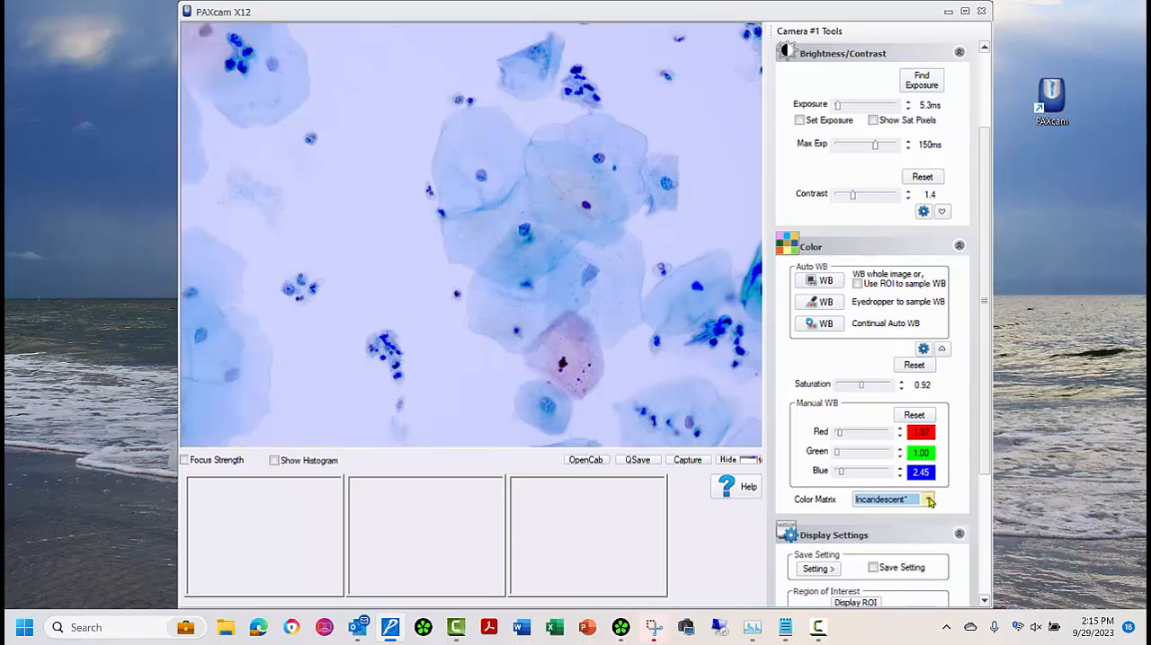
pyautogui.click(928, 502)
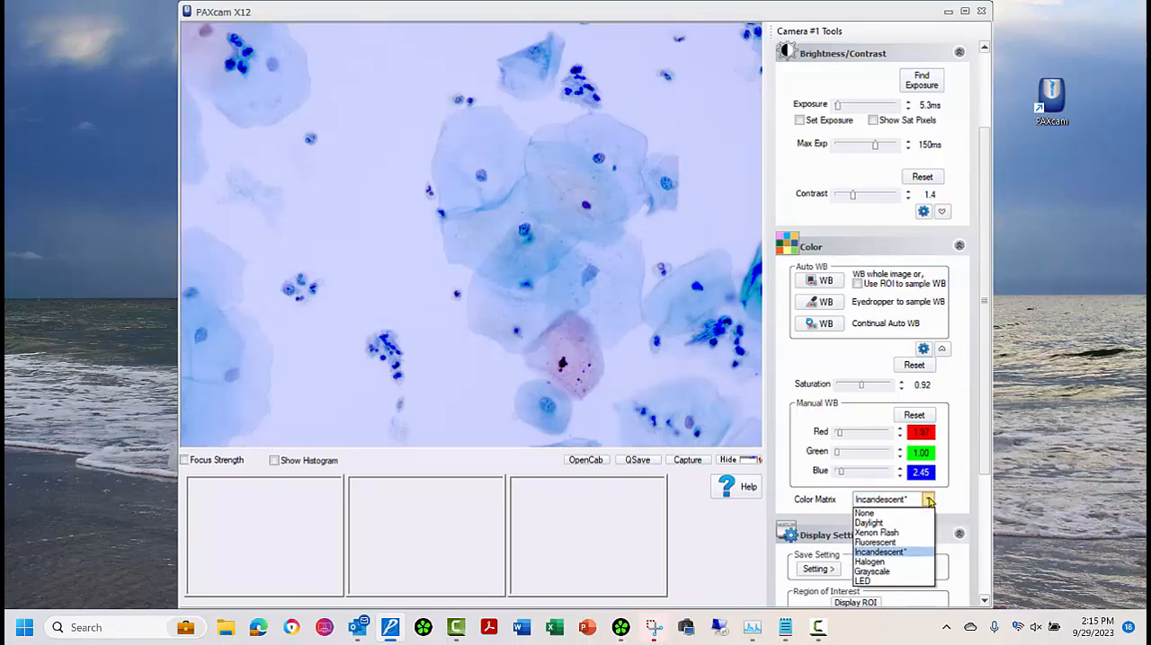
pyautogui.click(921, 563)
pyautogui.click(891, 514)
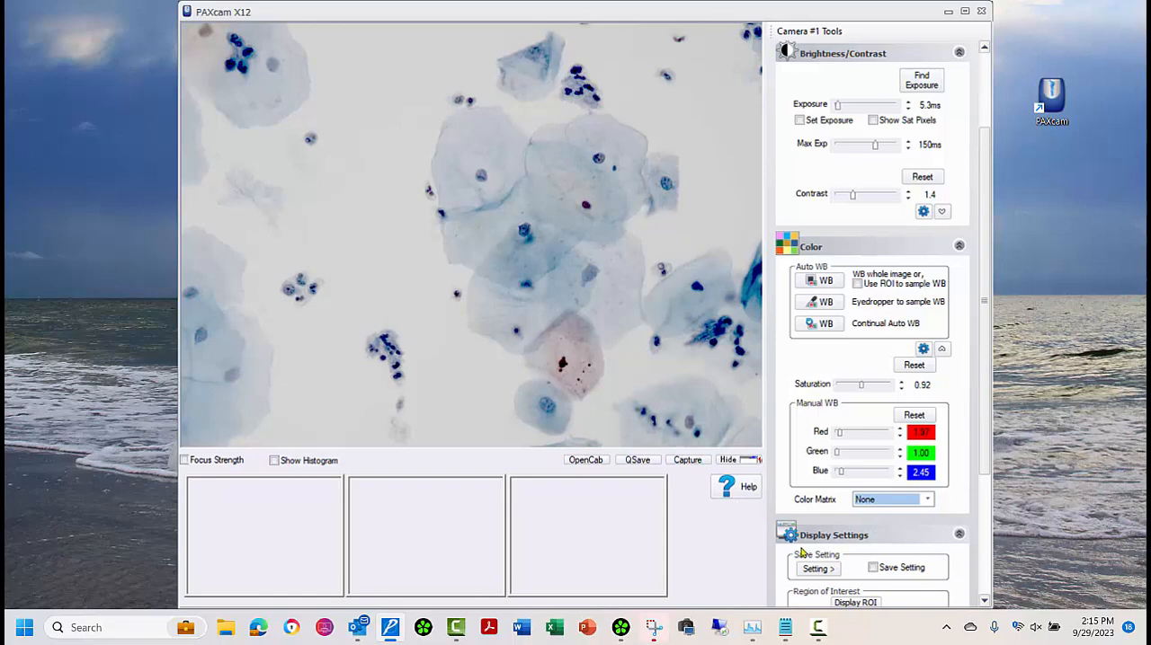
pyautogui.click(941, 349)
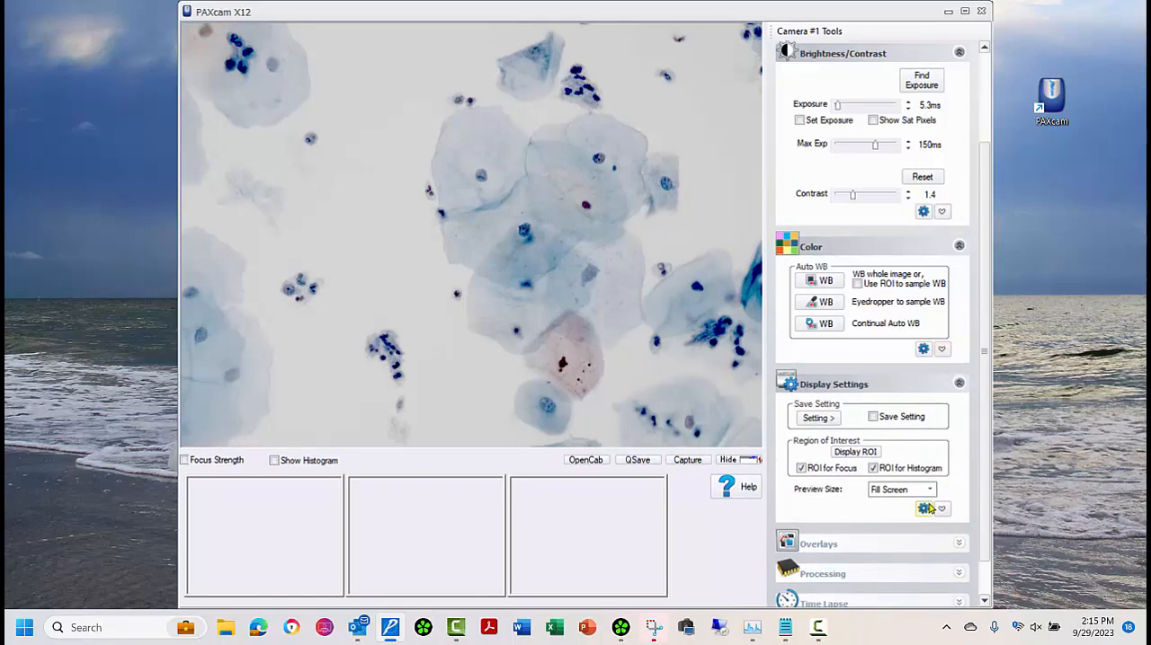
# Step: Save the current camera settings as a preset titled gamma in the Setting #2 slot, and turn the Save Setting option off
pyautogui.click(873, 417)
pyautogui.click(814, 418)
pyautogui.click(886, 51)
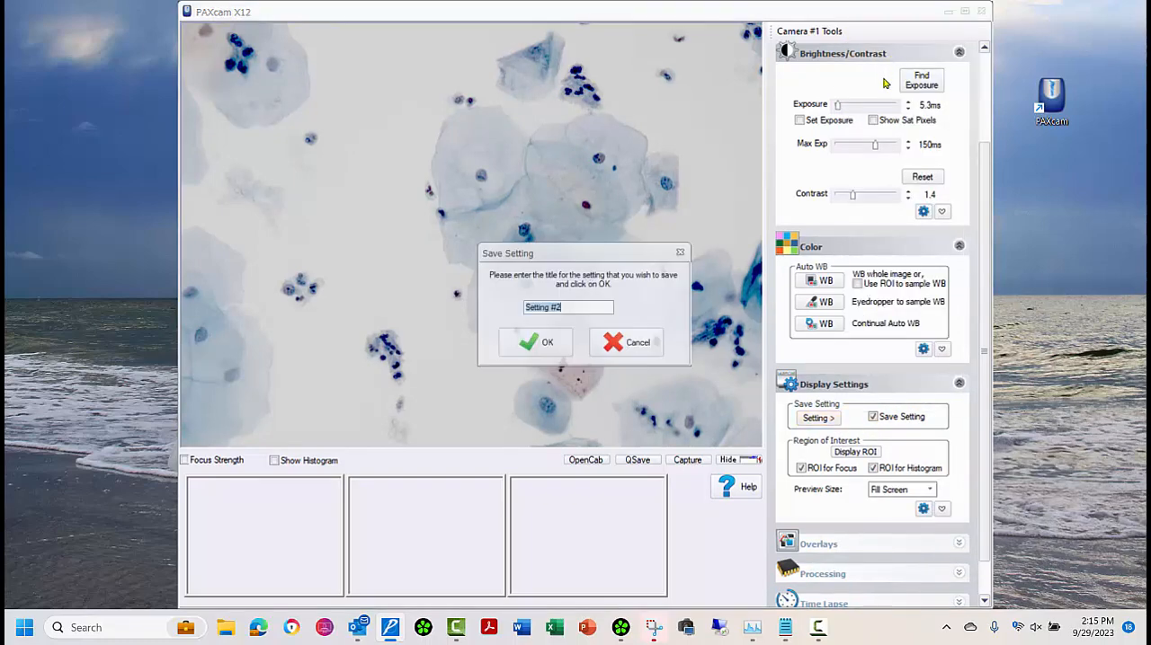
pyautogui.write('gamma')
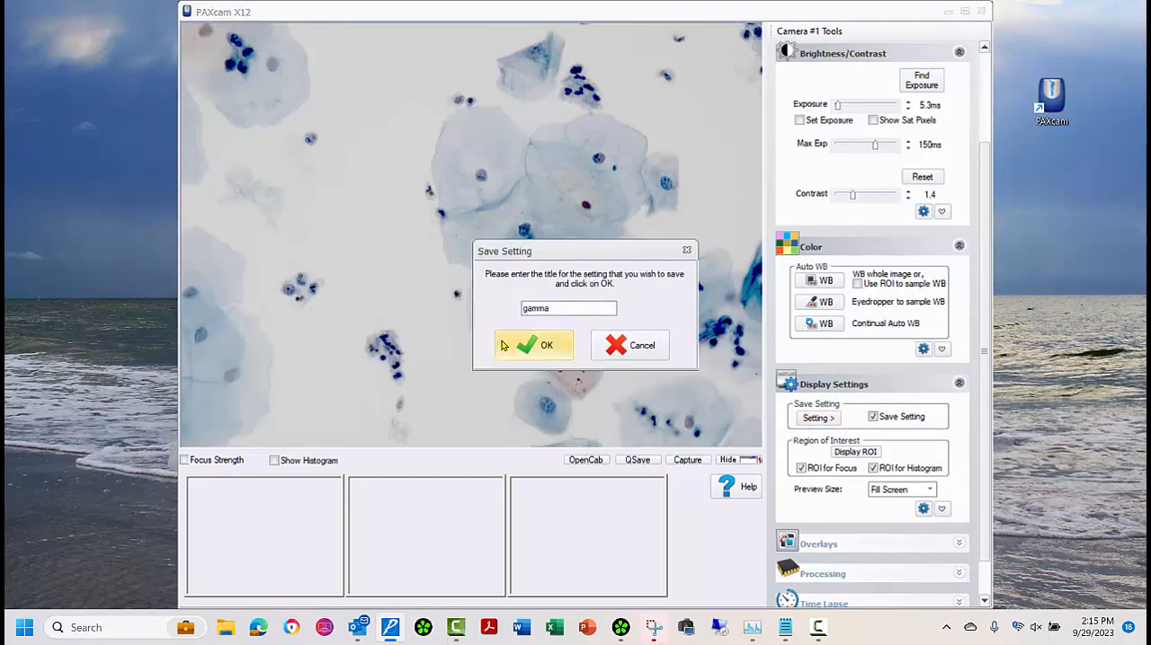
pyautogui.click(538, 345)
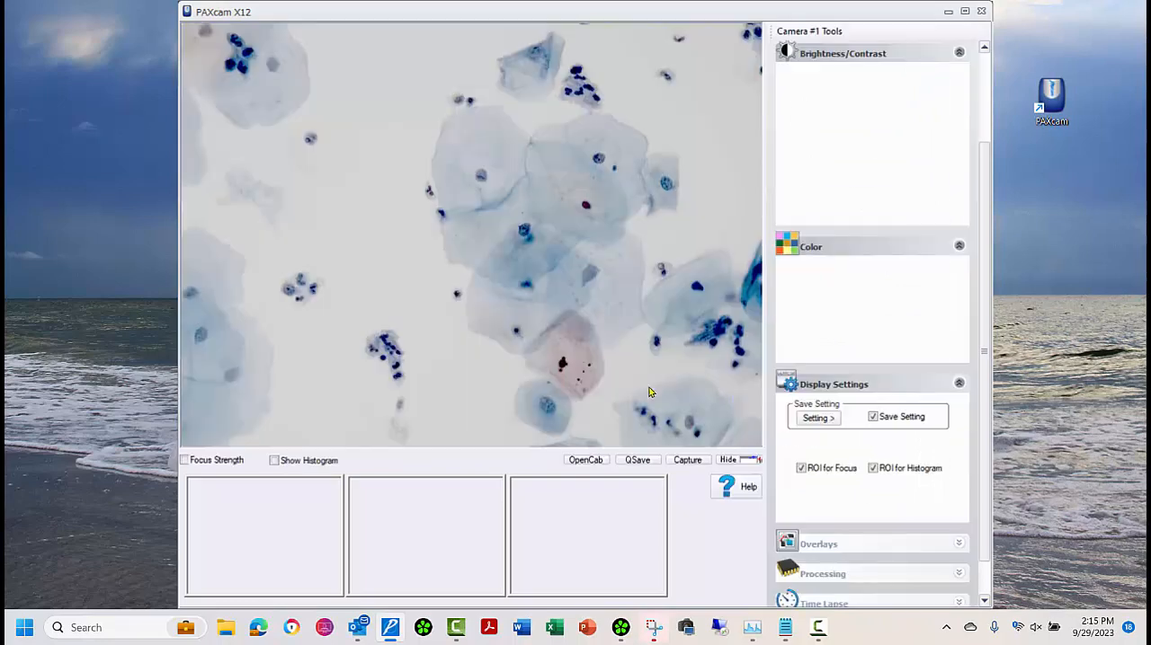
pyautogui.click(873, 417)
# Step: Recall the standard cyto preset, and switch the live image to the gamma preset
pyautogui.click(834, 419)
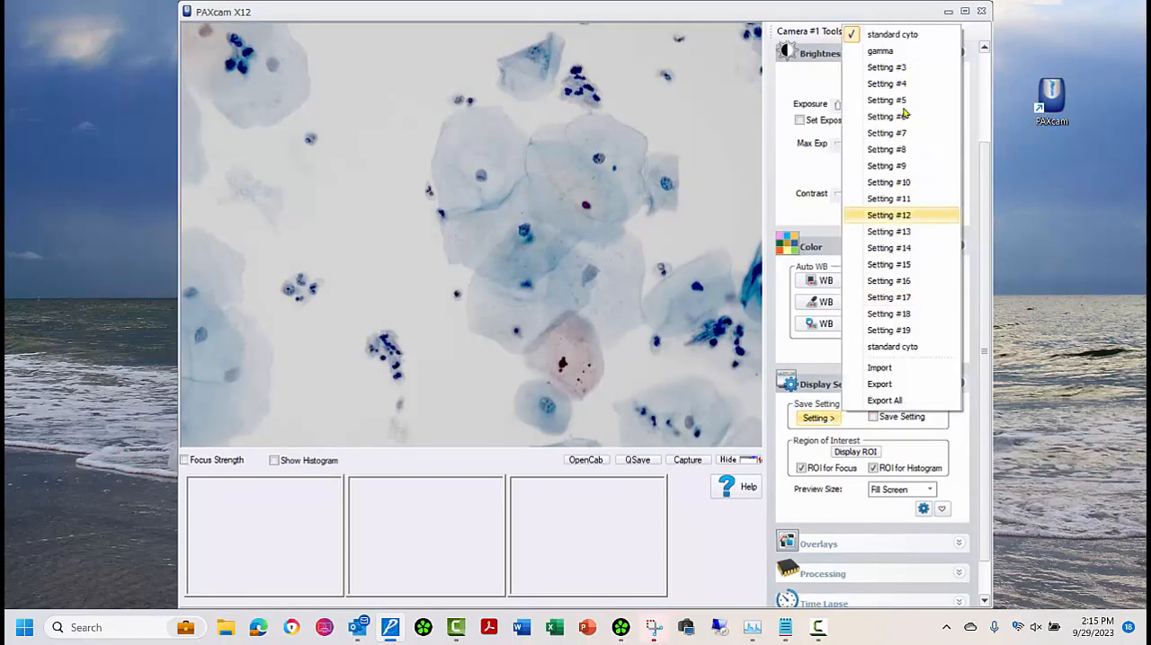
pyautogui.click(894, 35)
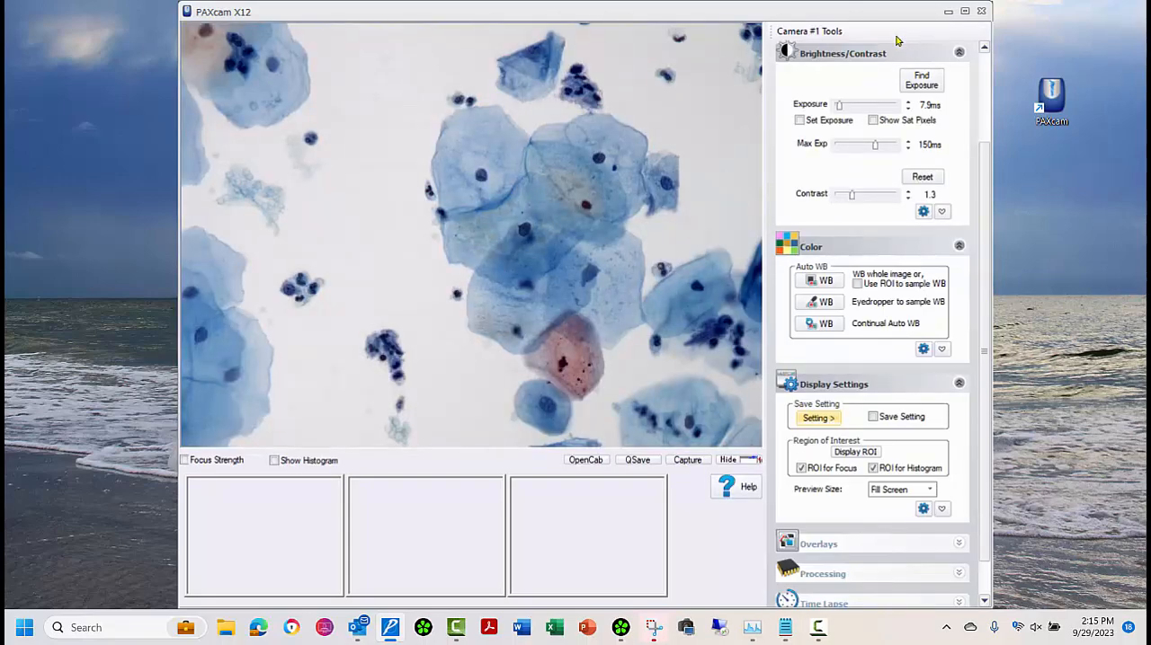
pyautogui.click(834, 419)
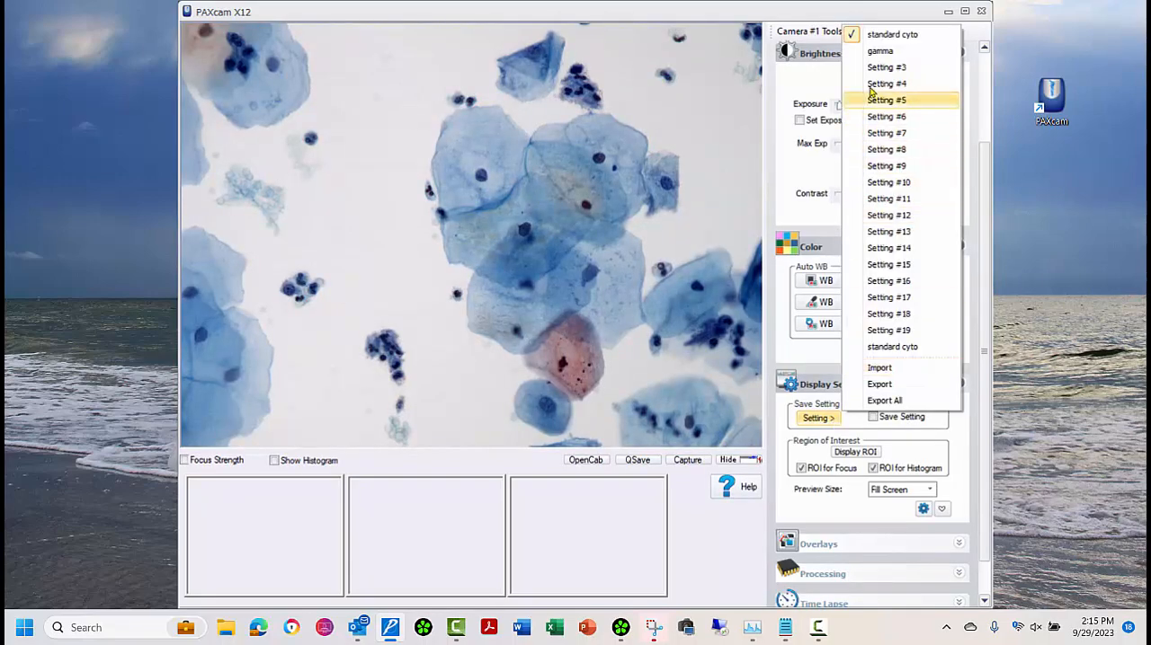
pyautogui.click(878, 52)
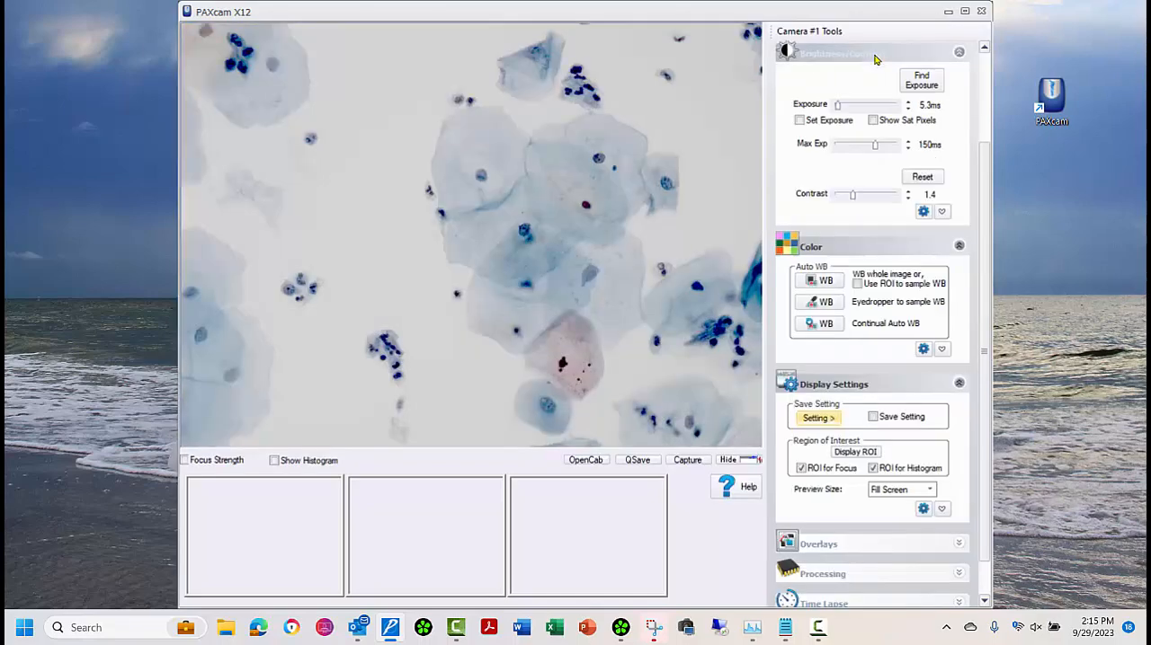